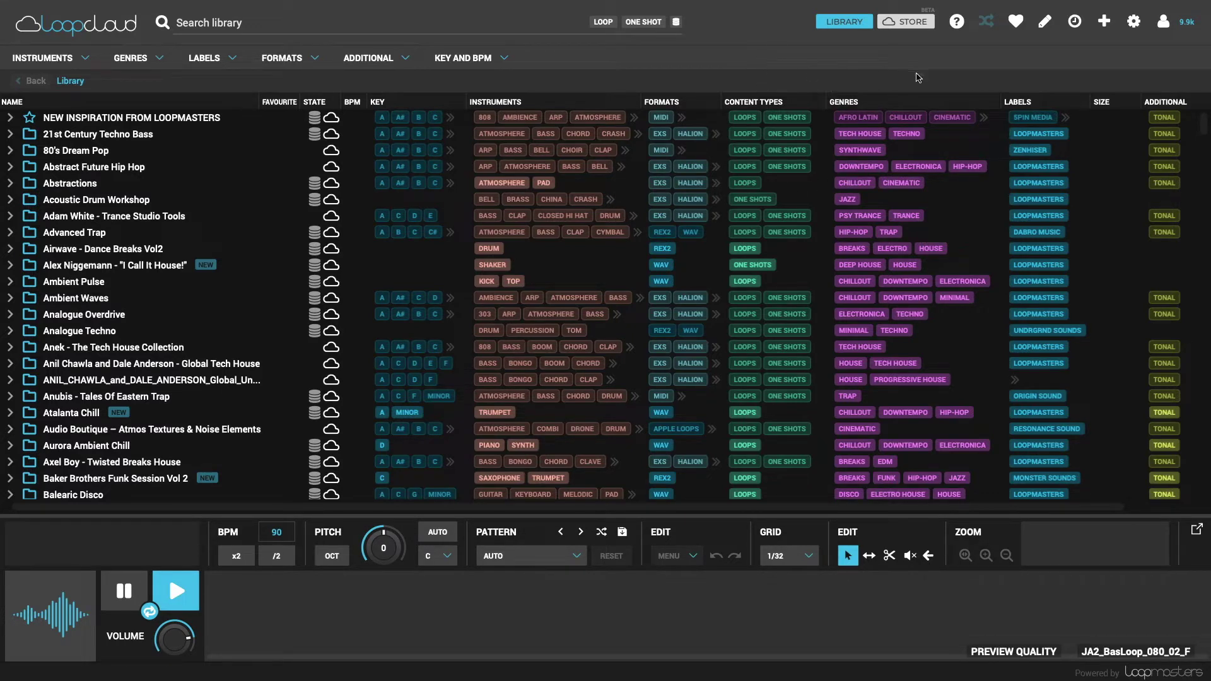
Add the SAMPLES folder from the WANG1 drive to the library as local content
left_click(1104, 22)
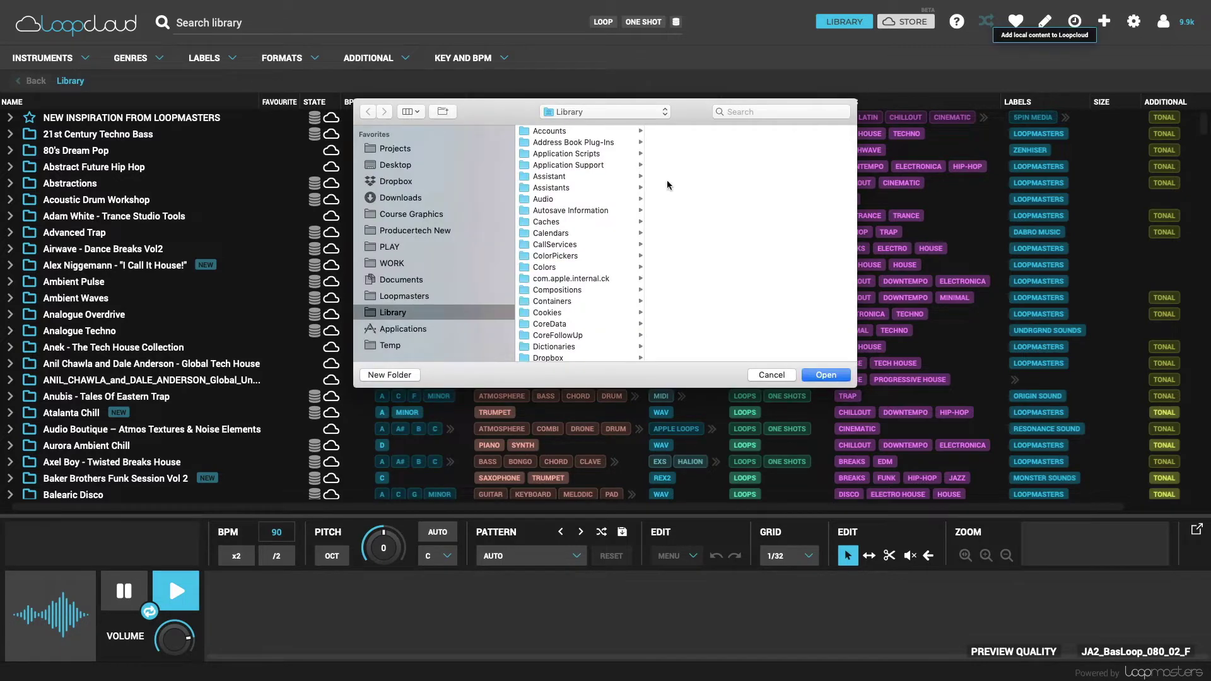
scroll(417, 278, "down", 5)
left_click(416, 276)
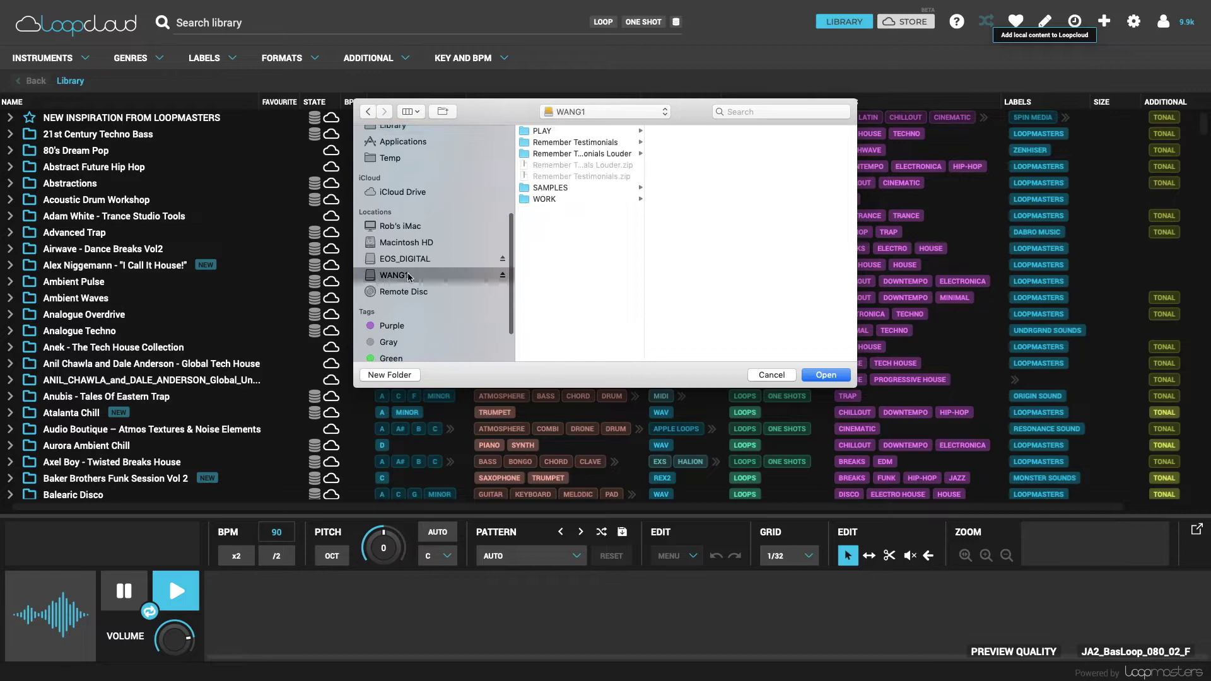
left_click(571, 188)
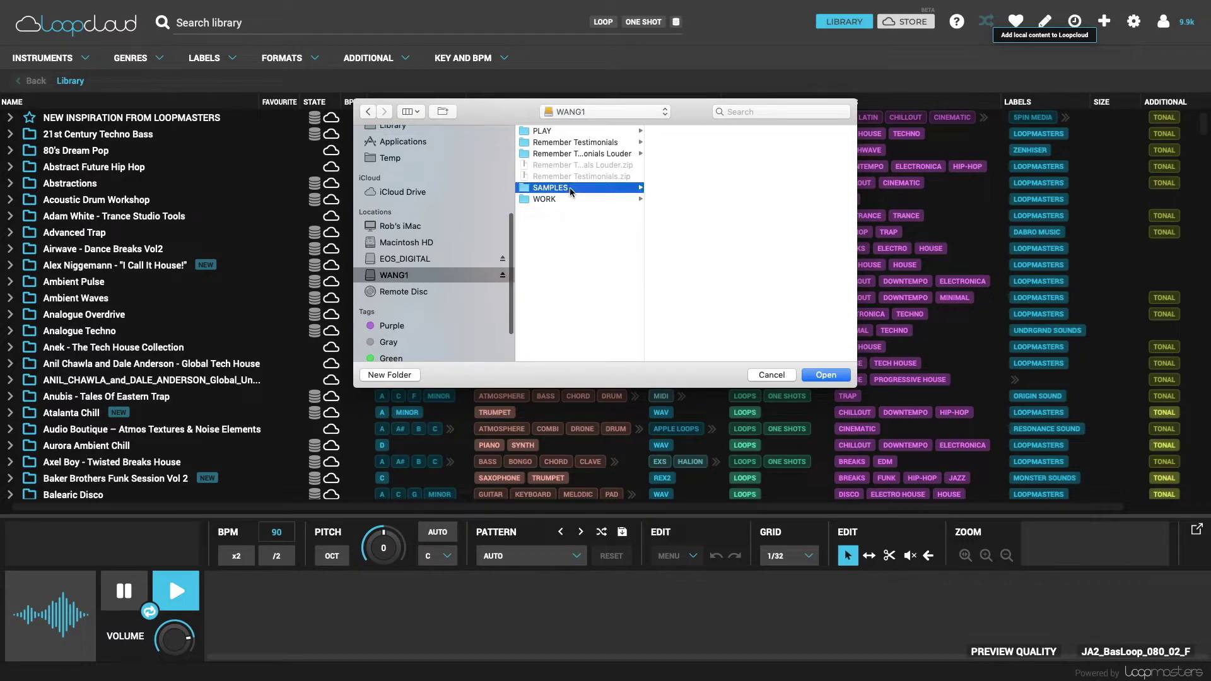
left_click(825, 375)
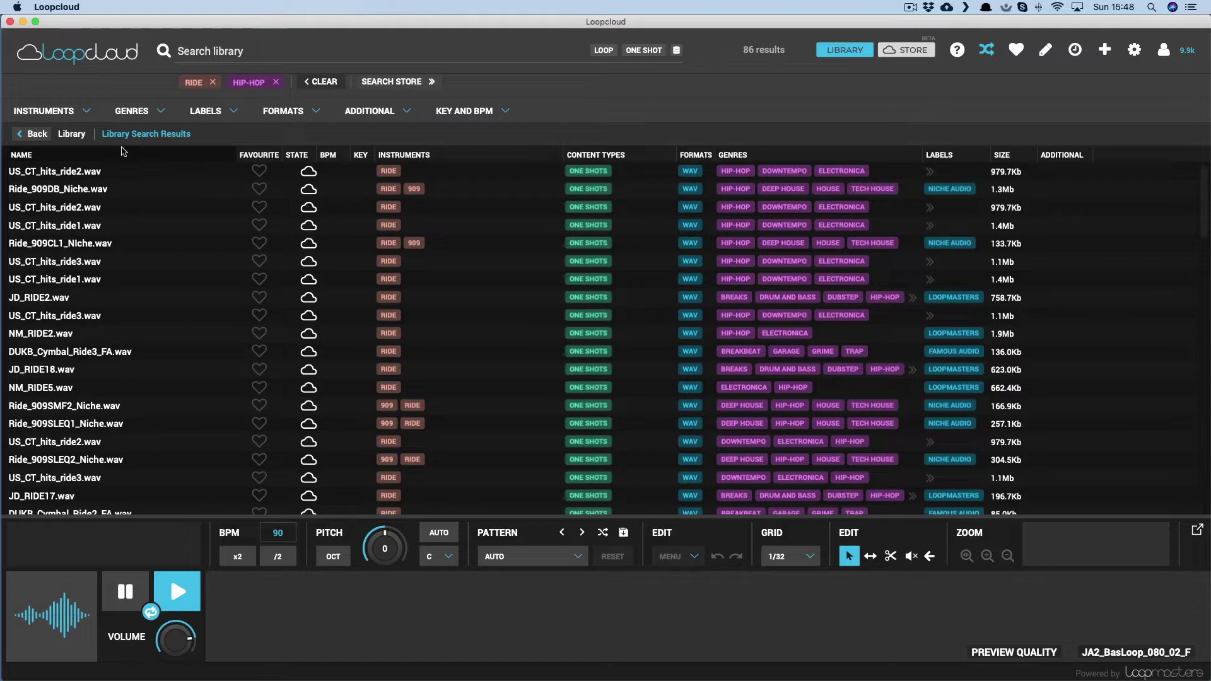
Return to the library top level and drag SAMPLES in from Finder, confirming the Add folders dialog
left_click(70, 135)
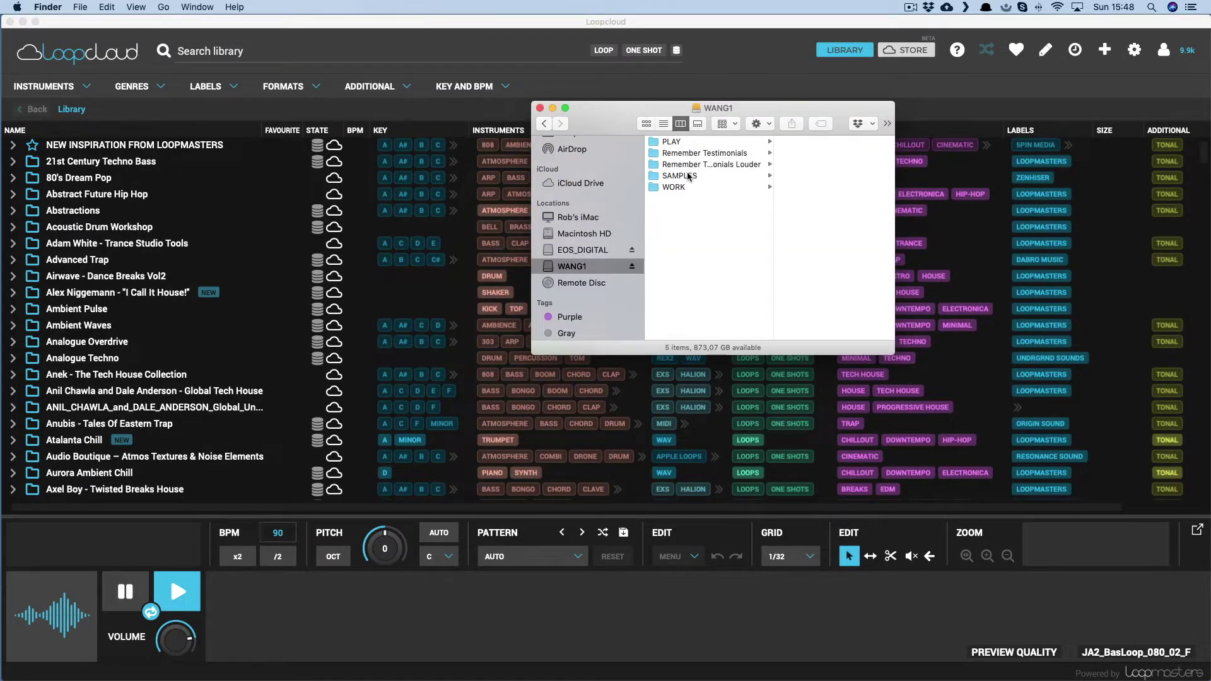
left_click_drag(692, 176, 281, 225)
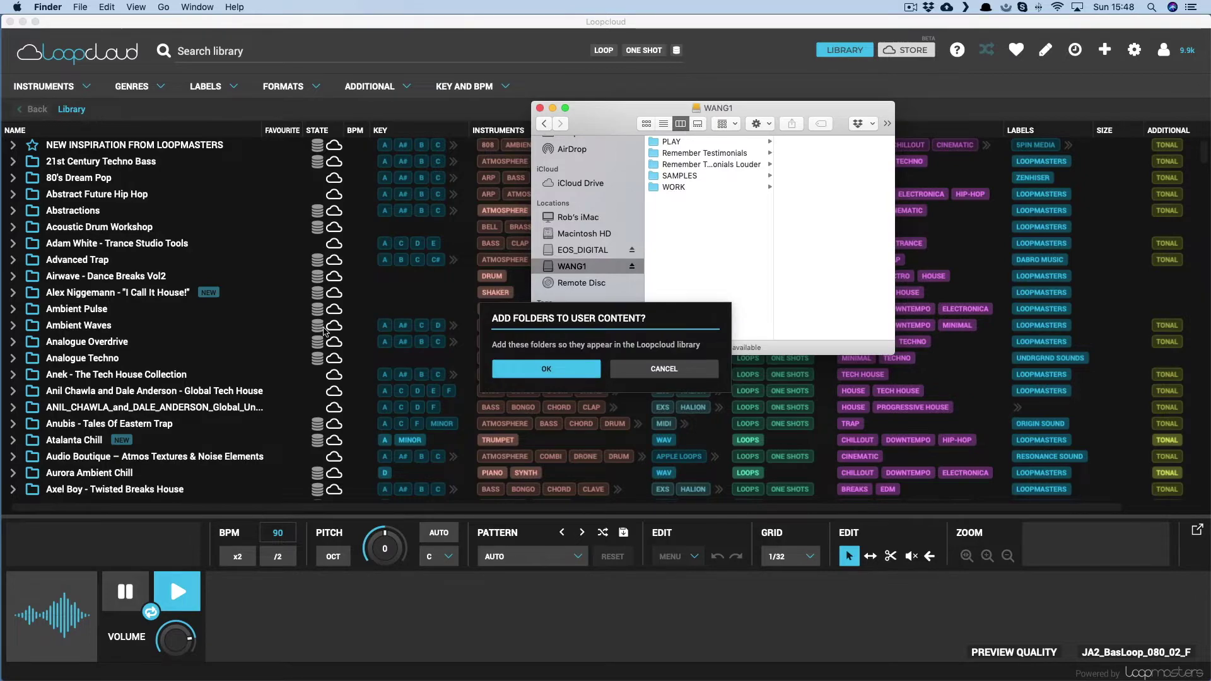
left_click(558, 374)
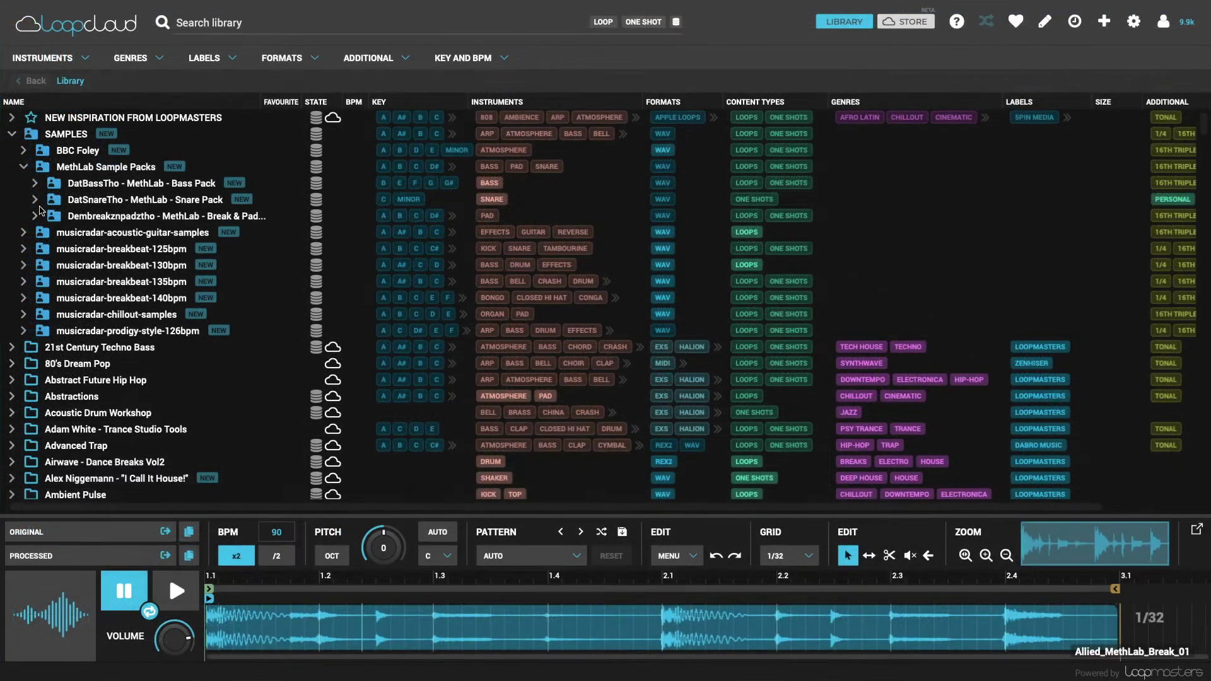
Expand the MethLab pack and preview Allied_MethLab_Pad_01 and Malux_MethLab_Break_01
left_click(35, 215)
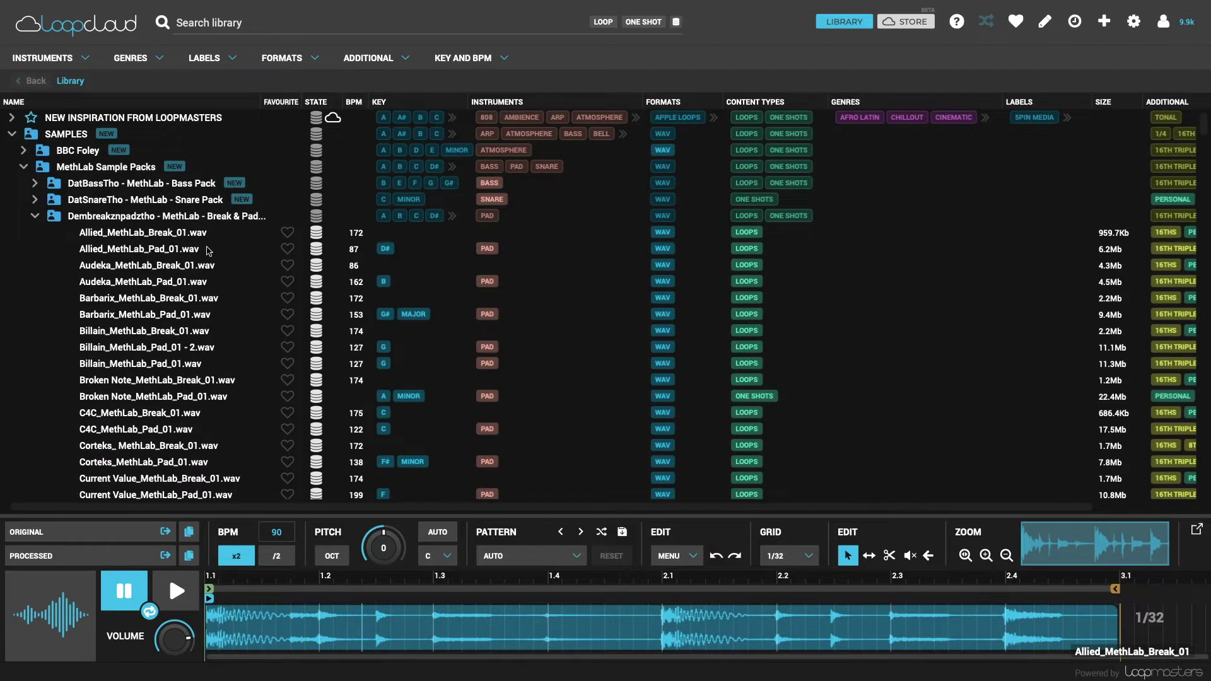
left_click(185, 250)
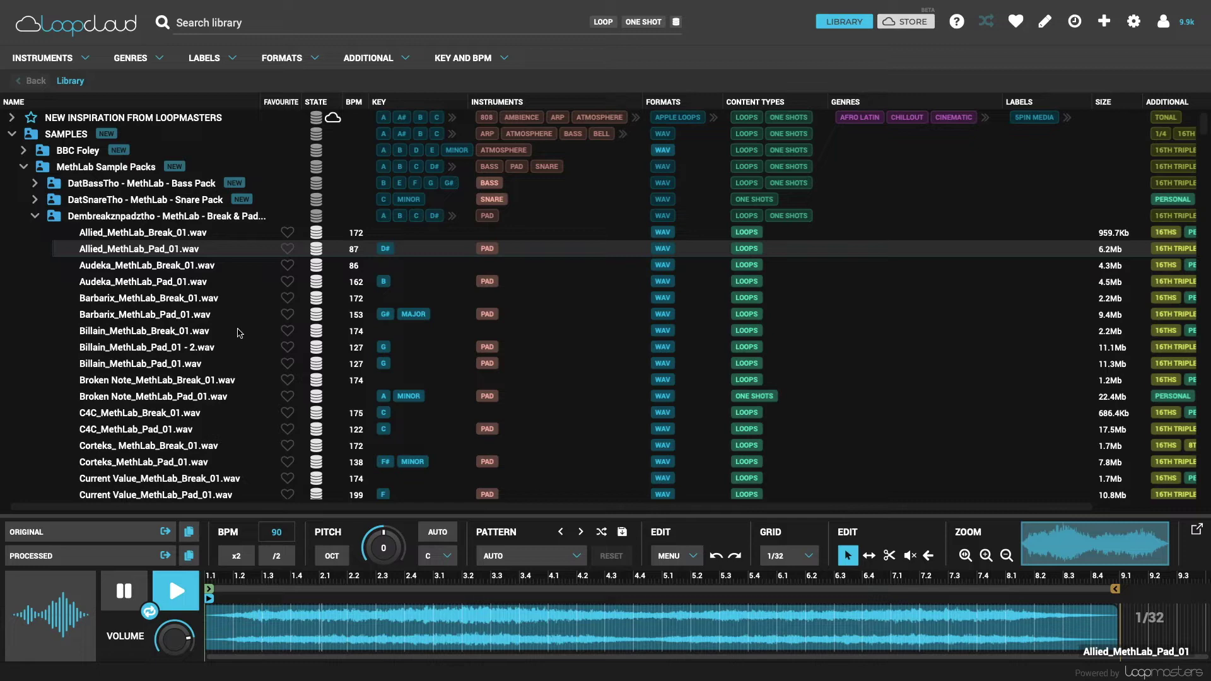
scroll(239, 333, "down", 5)
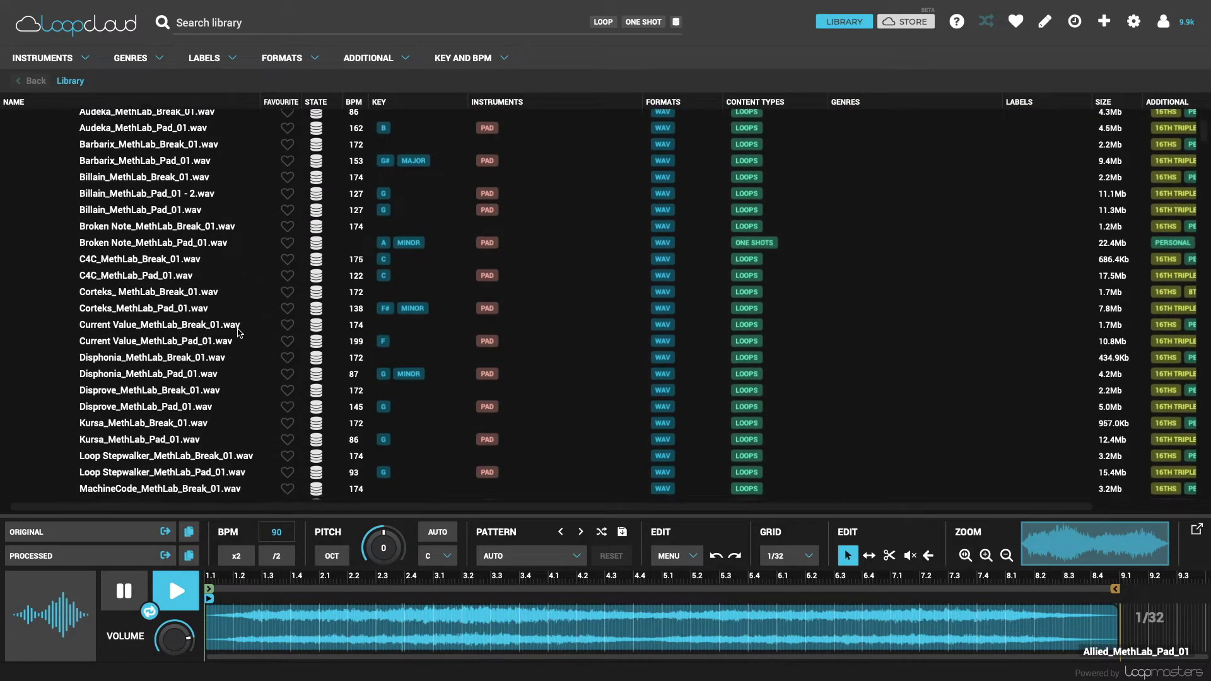
scroll(239, 333, "down", 6)
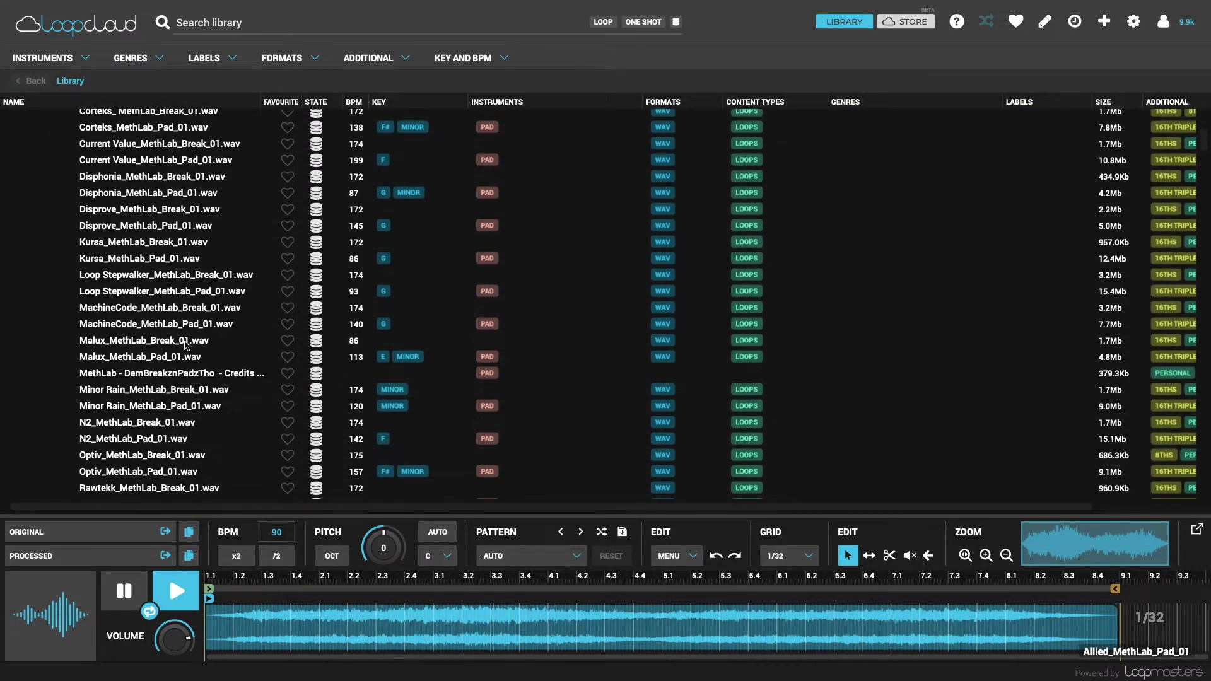
left_click(159, 344)
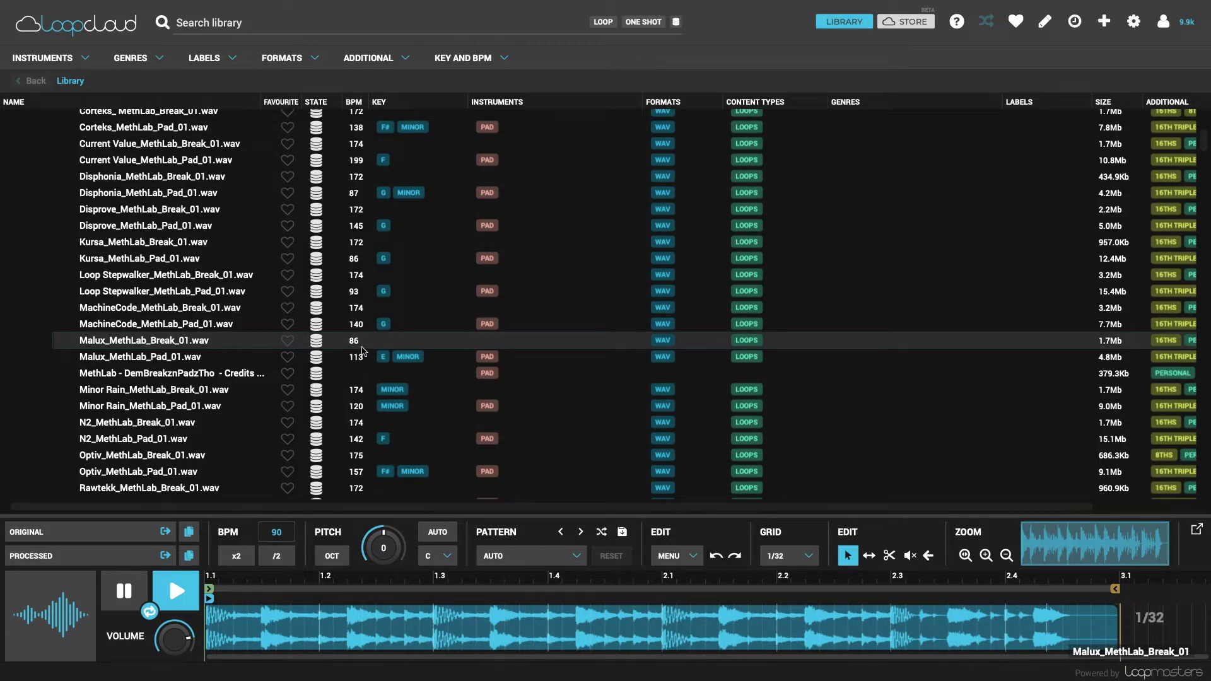
Run Analyse > Auto BPM (130-200) on Malux_MethLab_Break_01.wav, changing it to 172 BPM
right_click(159, 347)
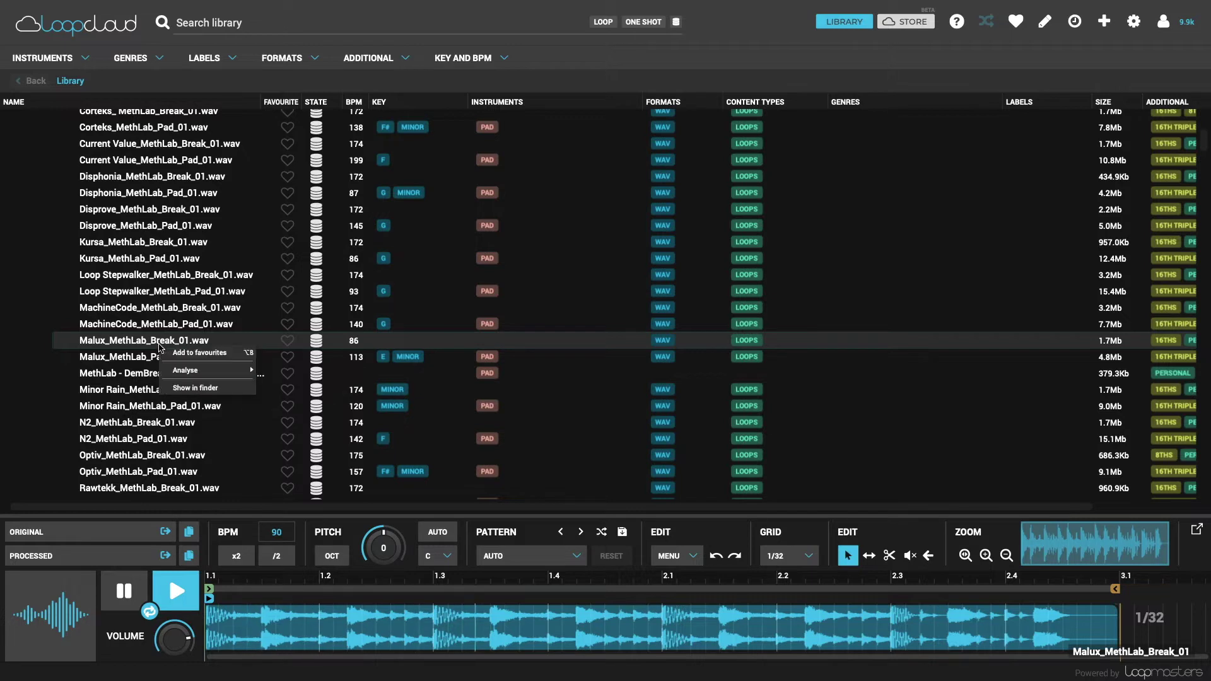
mouse_move(227, 374)
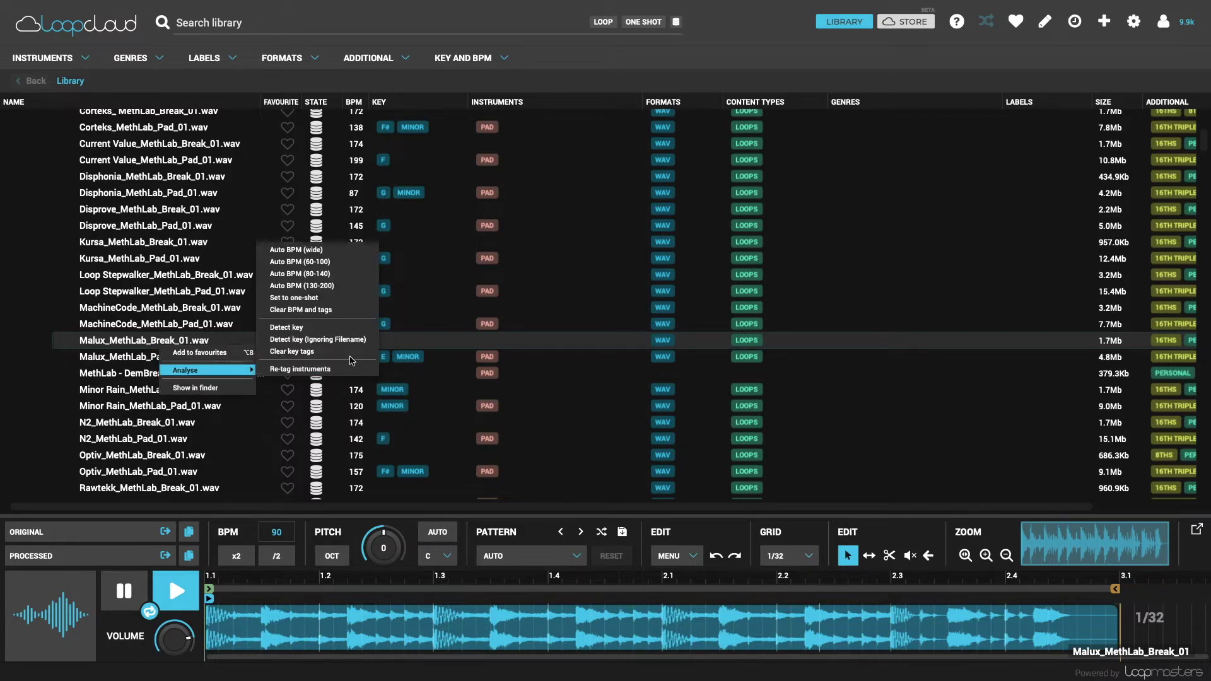
left_click(346, 287)
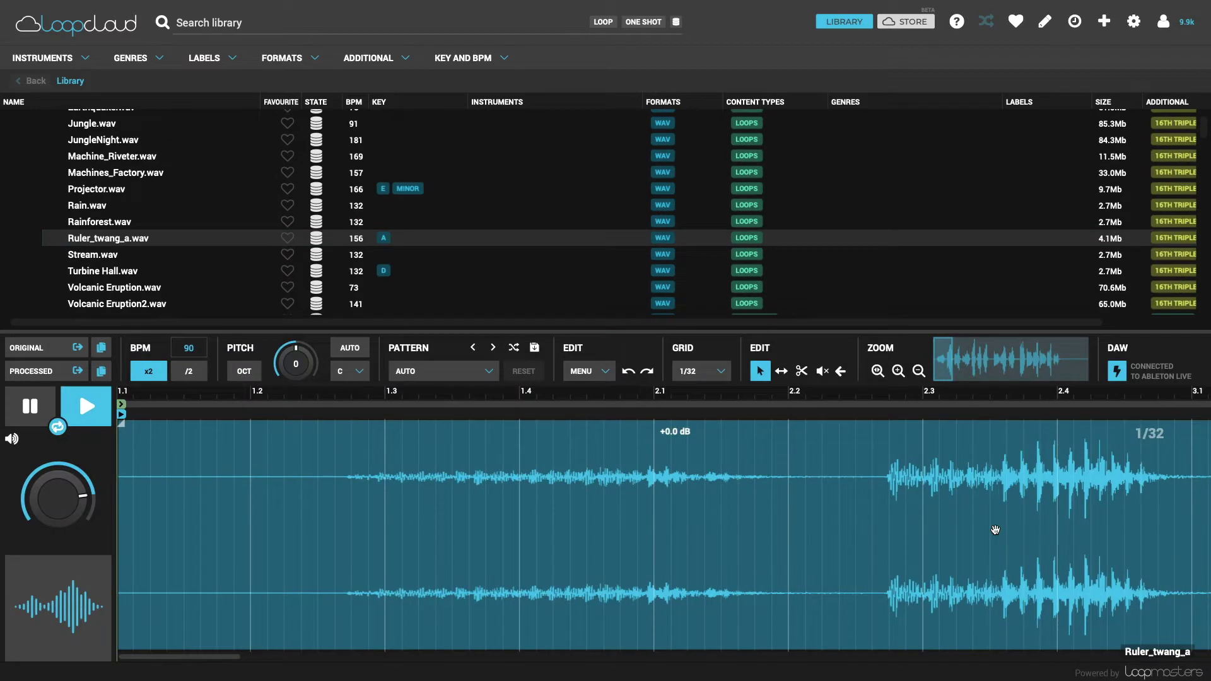
Stop playback and clear Ruler_twang_a.wav's BPM and tags
key("space")
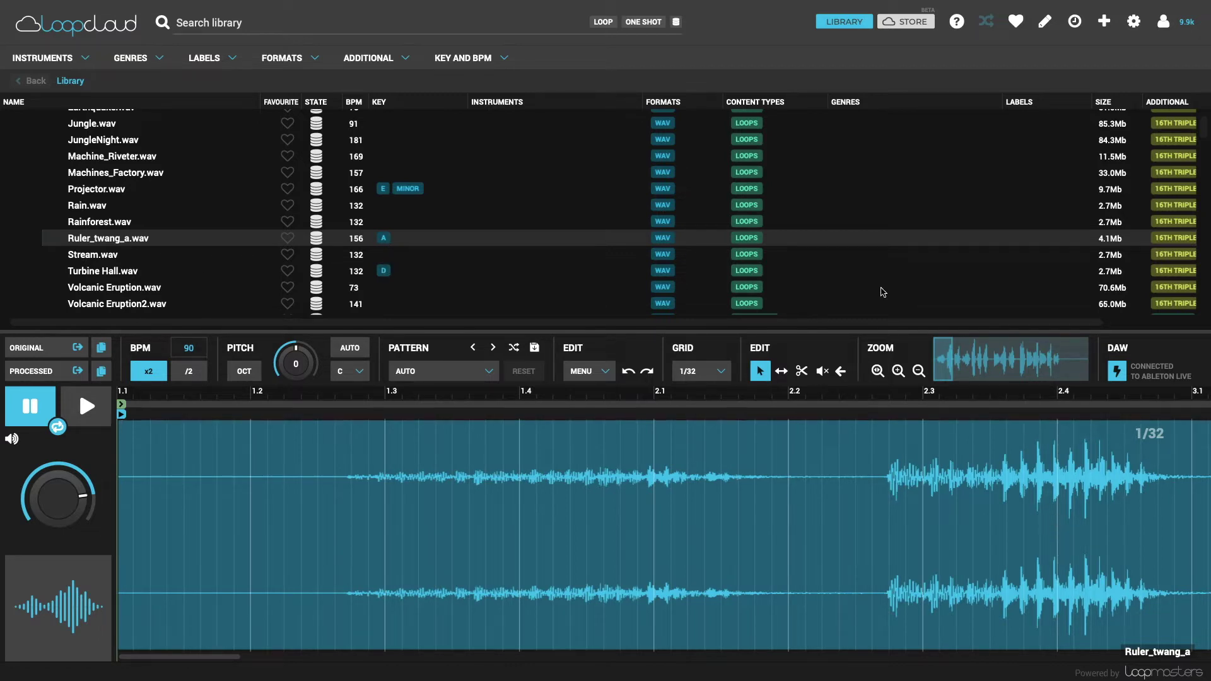
scroll(770, 251, "right", 1)
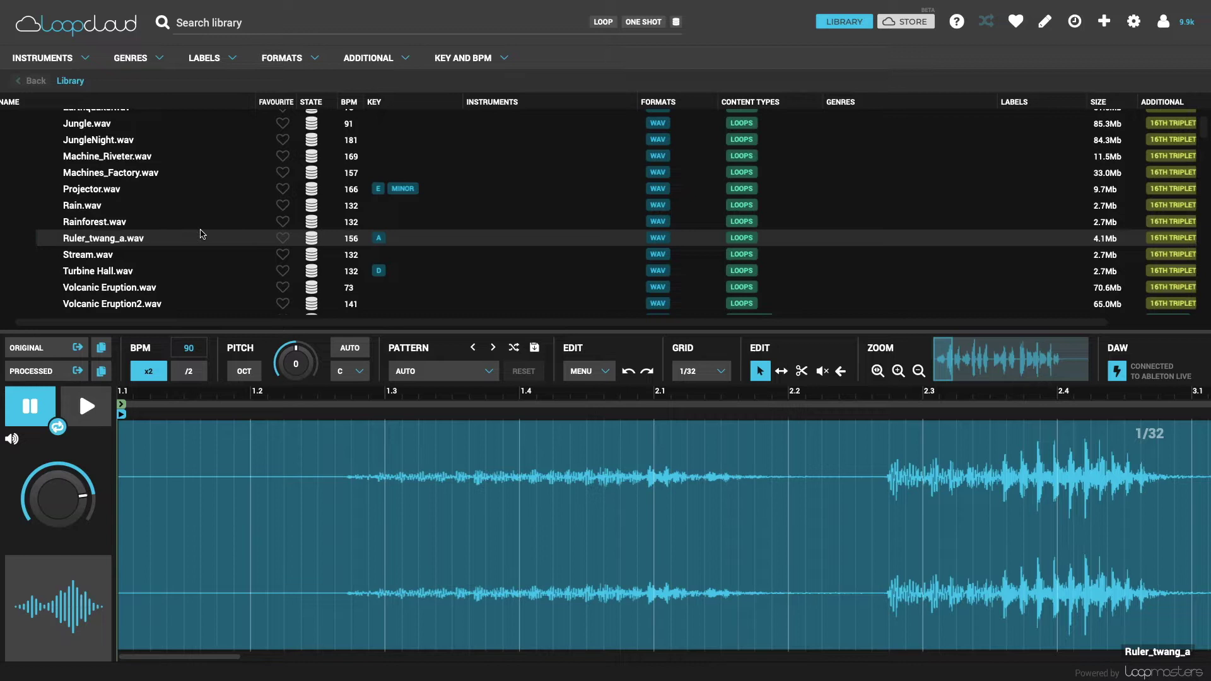
right_click(109, 242)
mouse_move(157, 267)
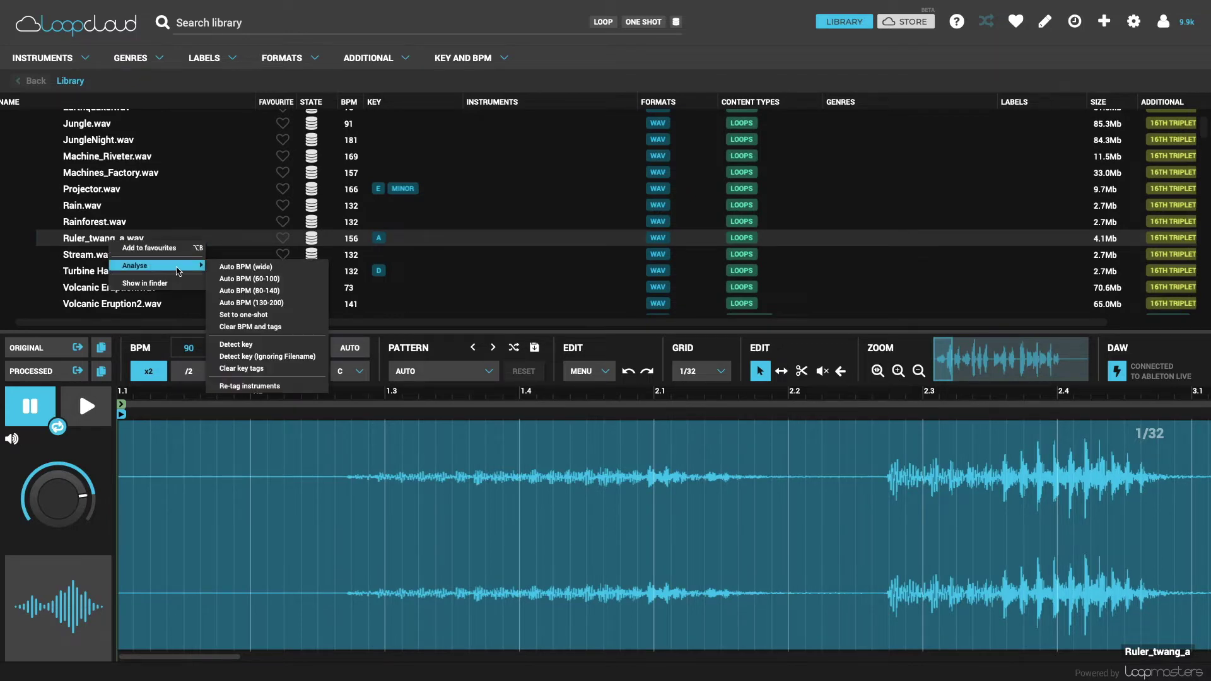
left_click(300, 326)
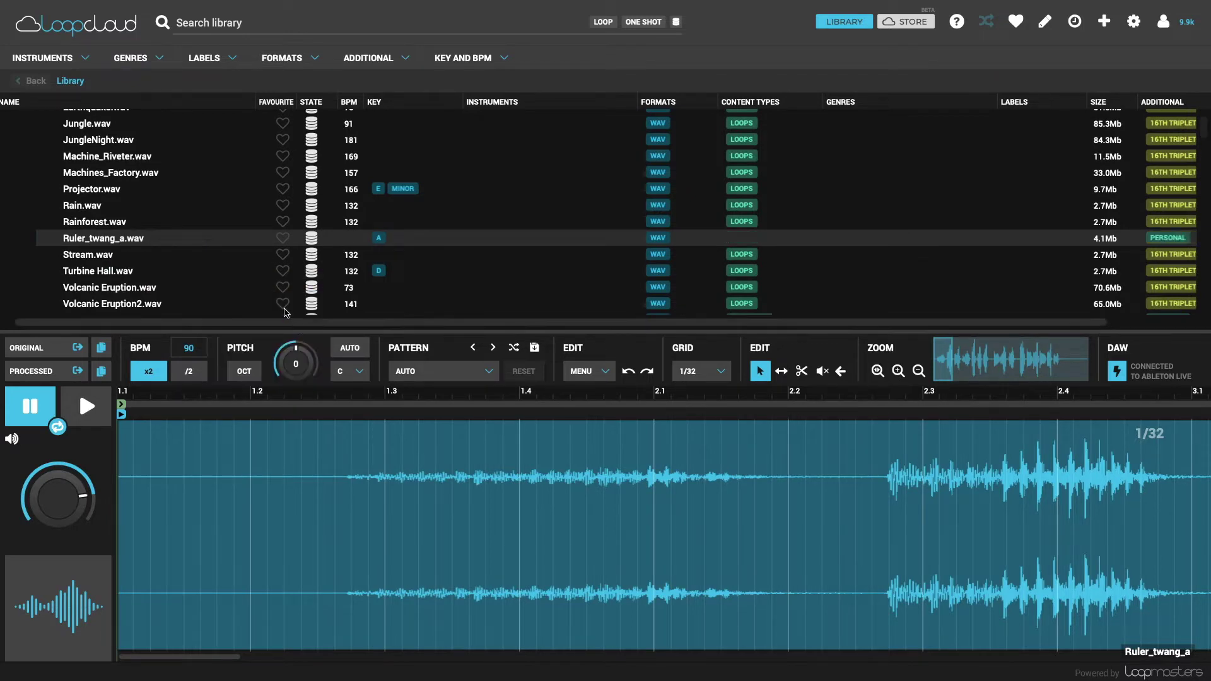
Re-analyse Ruler_twang_a.wav so it is tagged as a one-shot
right_click(130, 242)
mouse_move(174, 267)
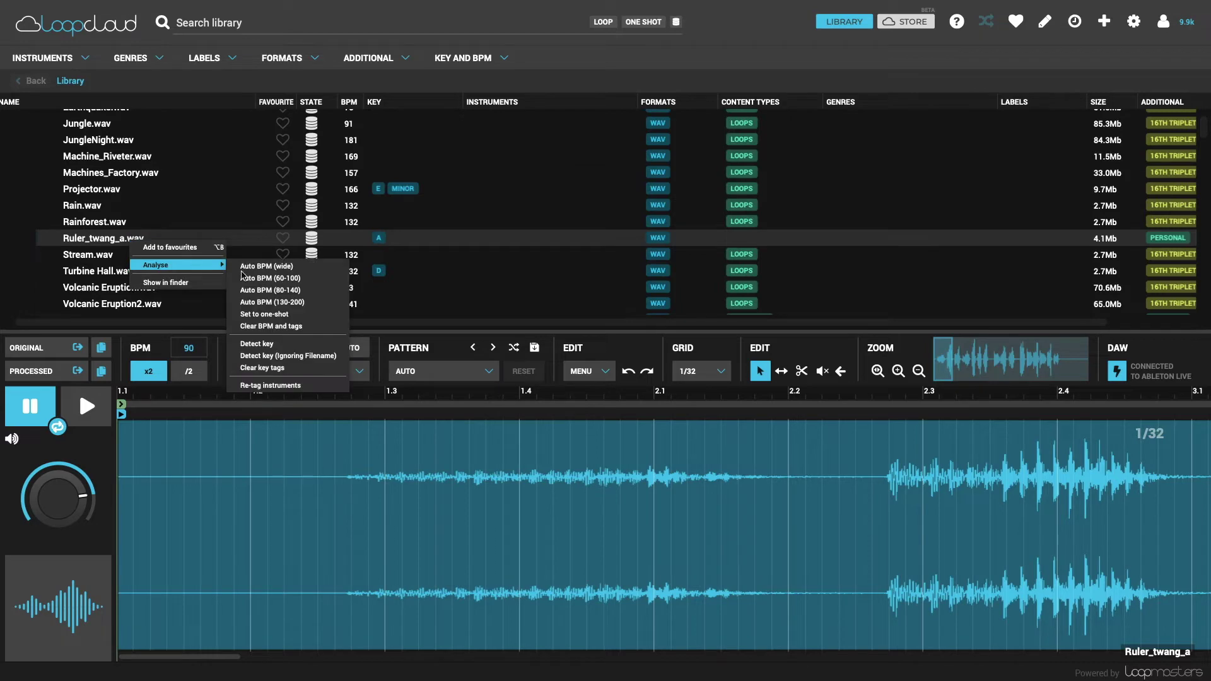
left_click(309, 320)
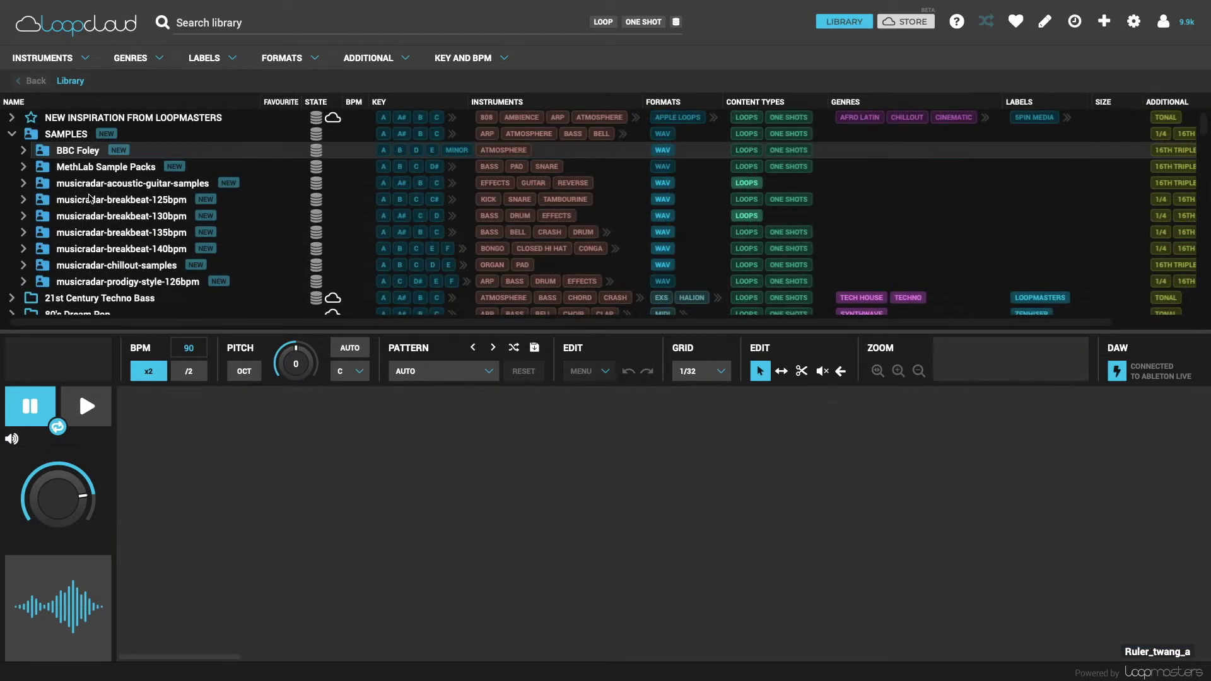
View the BBC Foley folder's options and scroll back up the library list
right_click(76, 153)
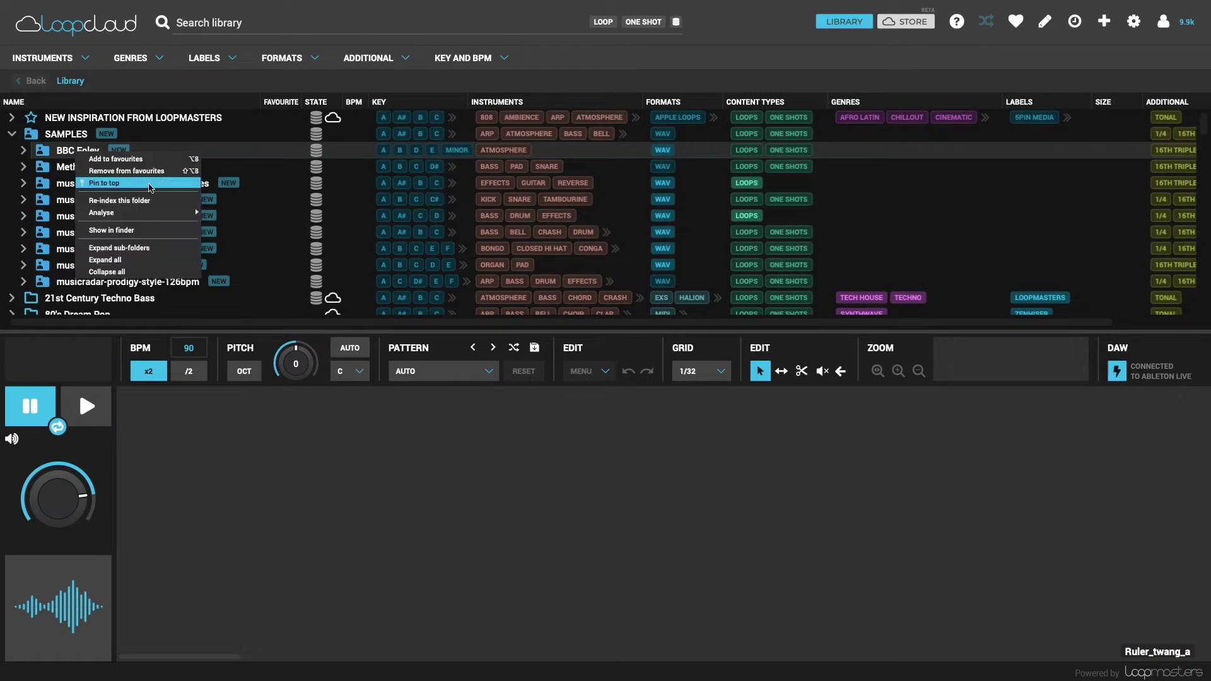
mouse_move(161, 213)
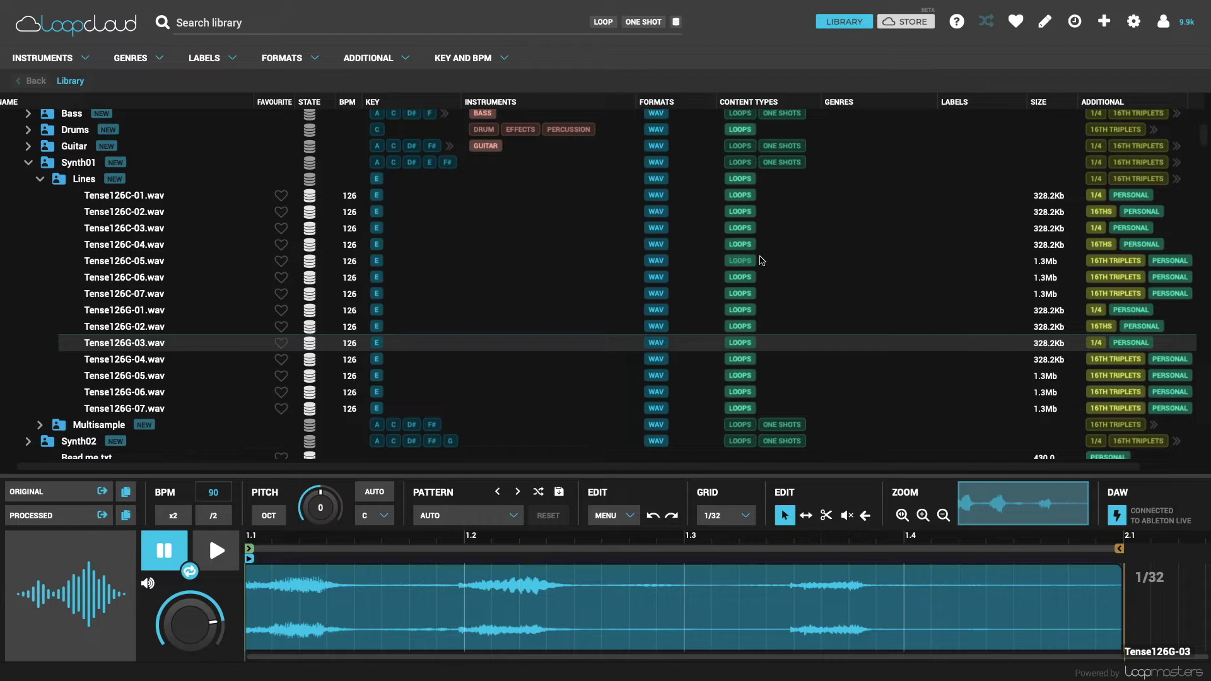
scroll(820, 252, "up", 1)
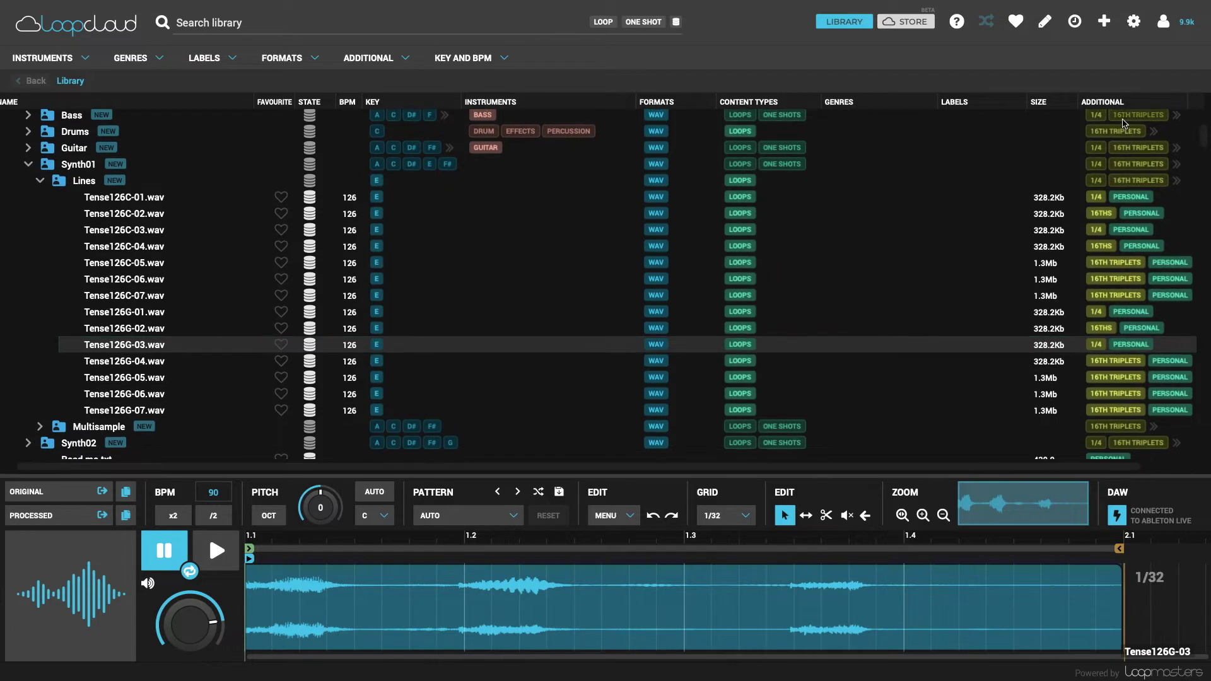
Open the tag editor for Tense126G-02.wav and change its key from F to E
left_click(1045, 23)
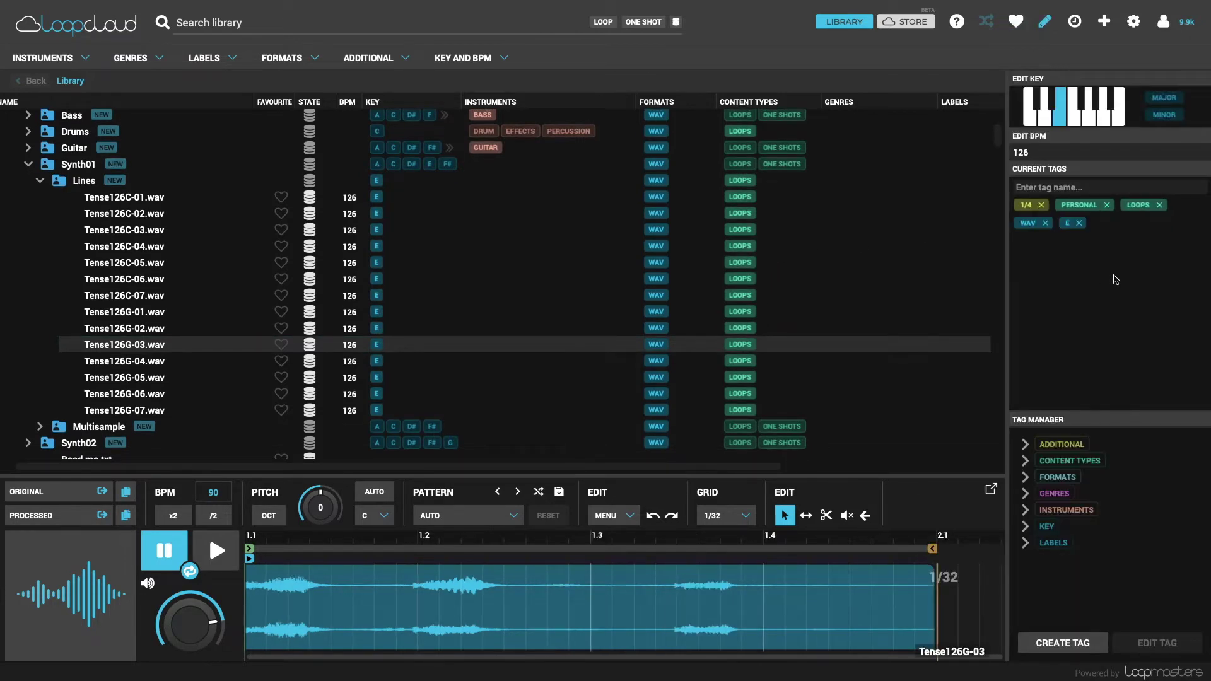
left_click(159, 330)
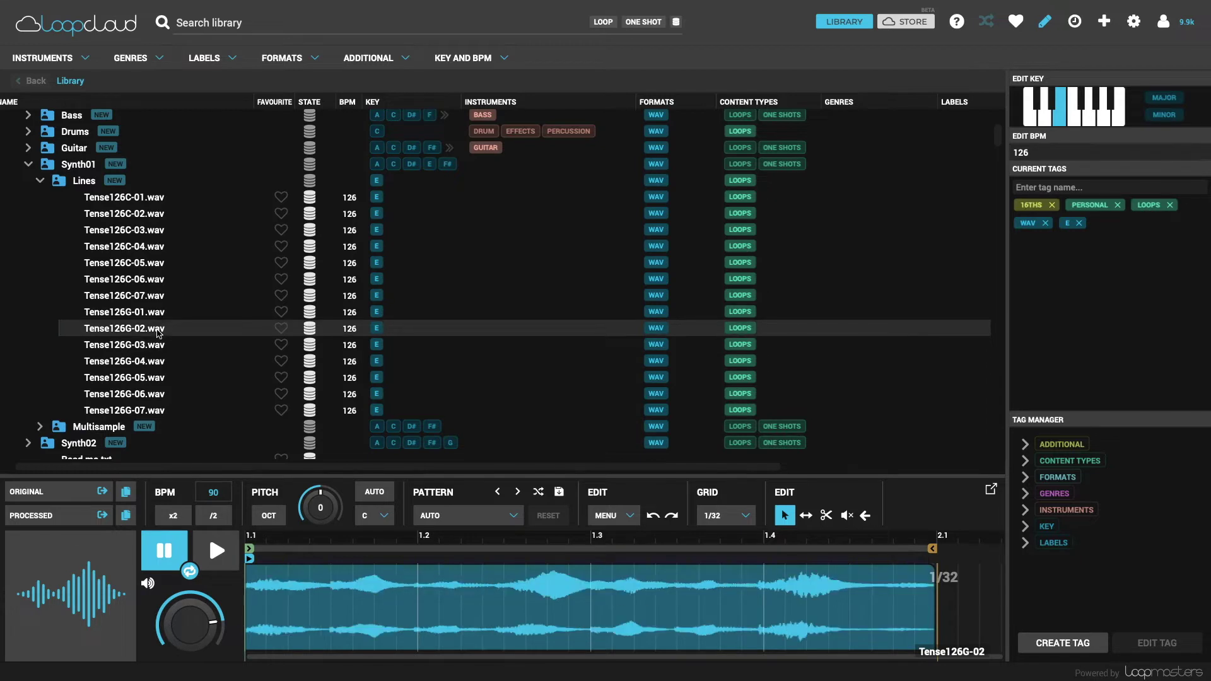
left_click(151, 314)
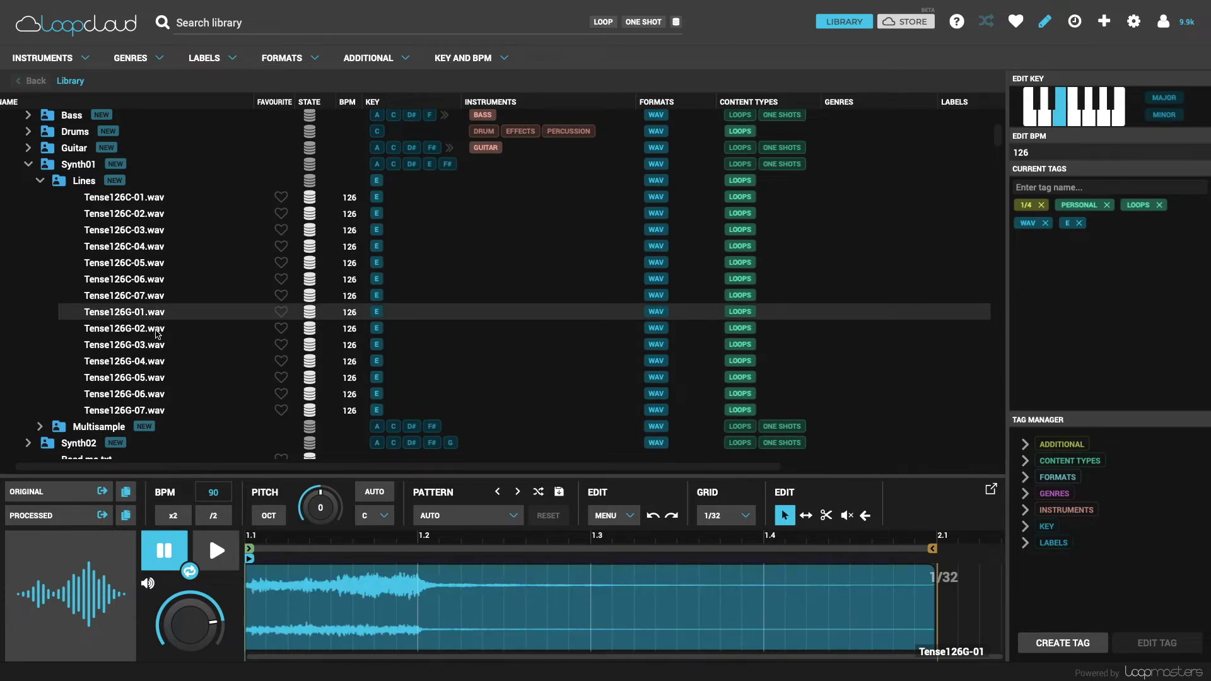
left_click(158, 332)
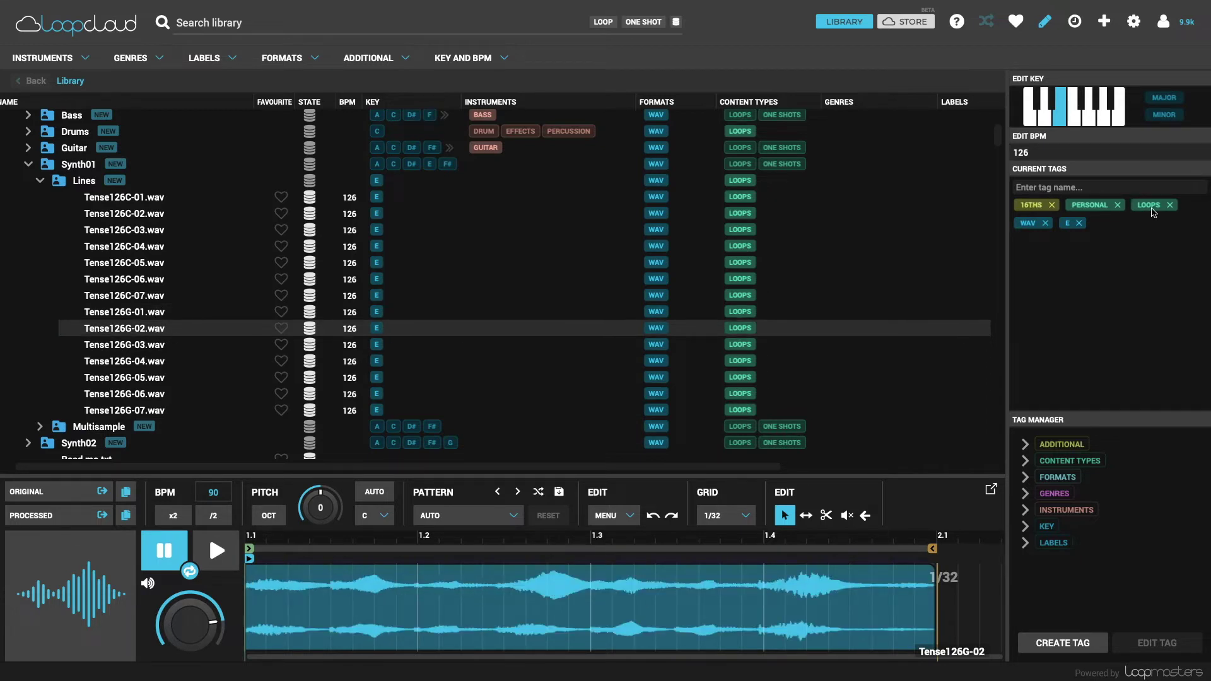
left_click(1062, 122)
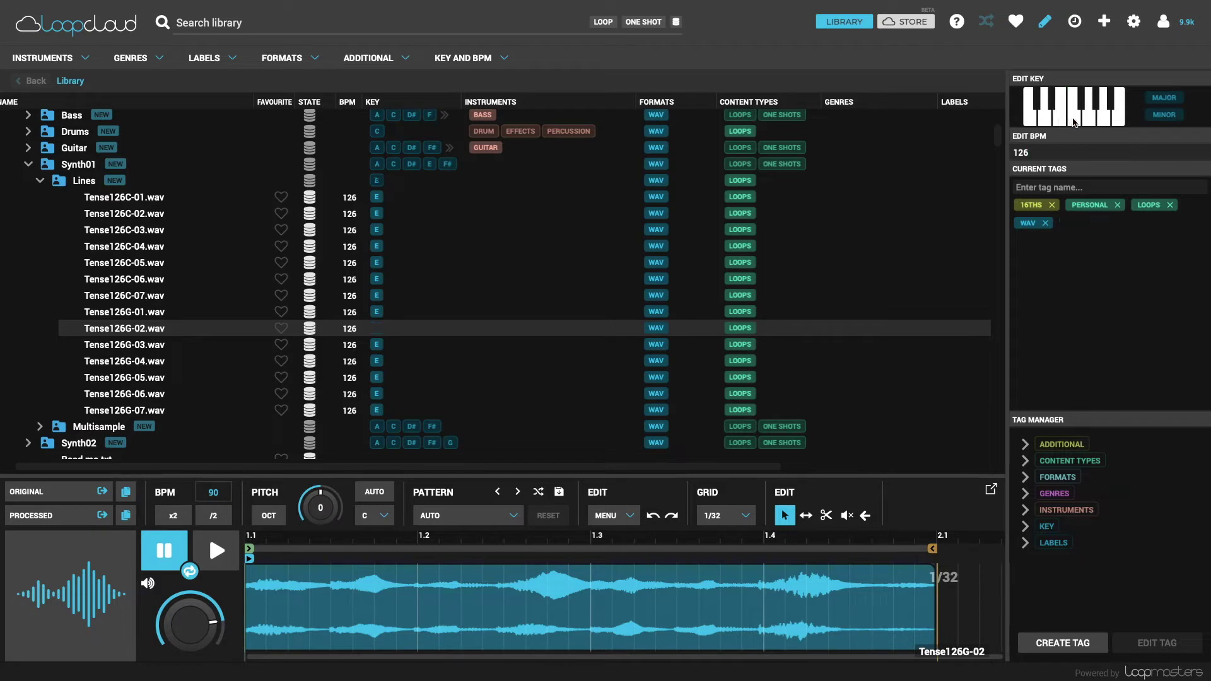
left_click(1060, 123)
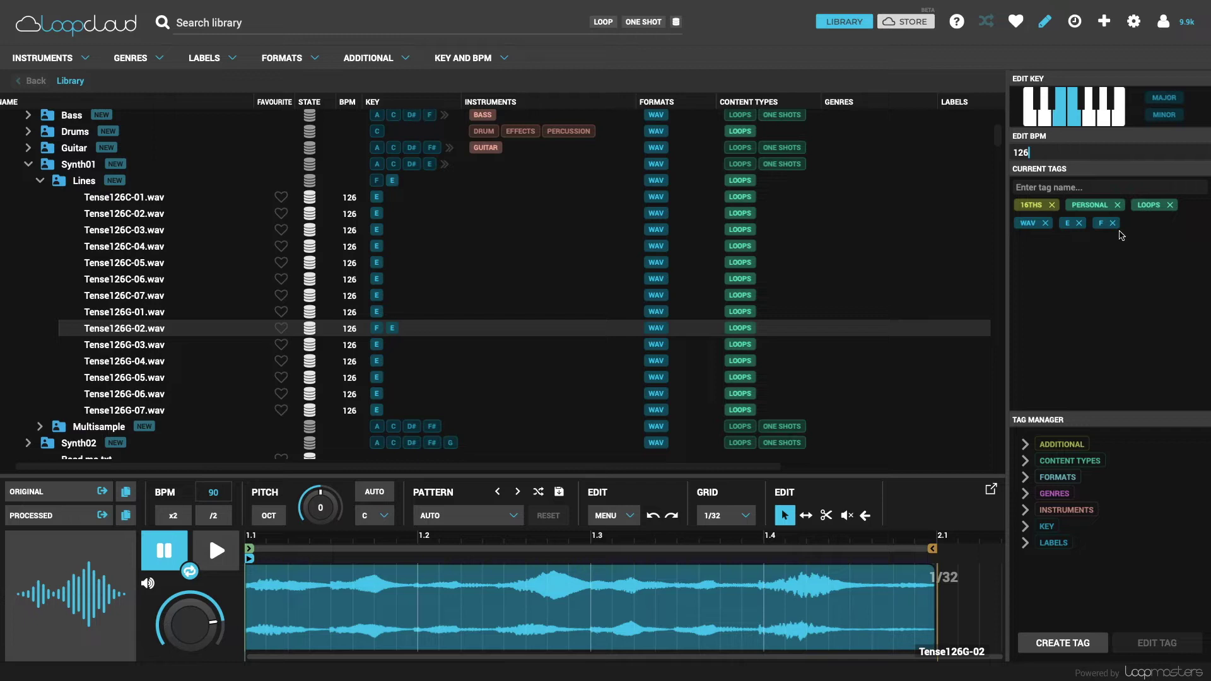
left_click(1113, 224)
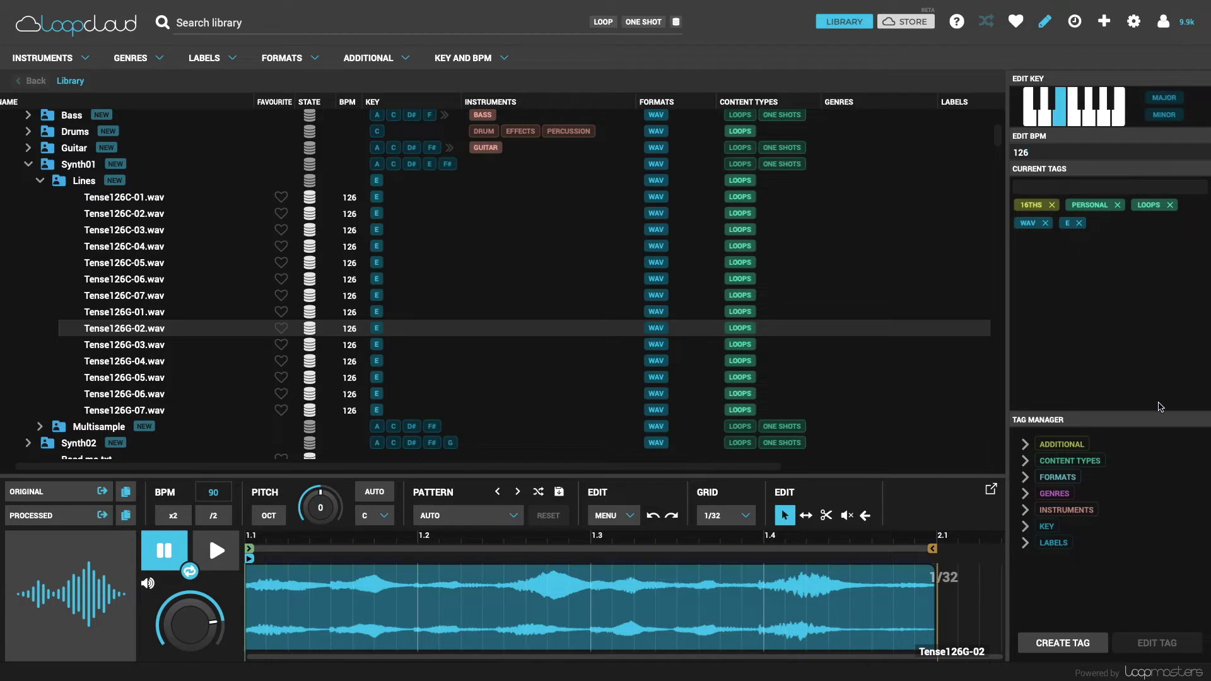
Expand Instruments > Synth in Tag Manager and tag the selected loop ARP and LEAD
left_click(1024, 494)
left_click(1025, 495)
left_click(1025, 510)
scroll(1070, 508, "down", 3)
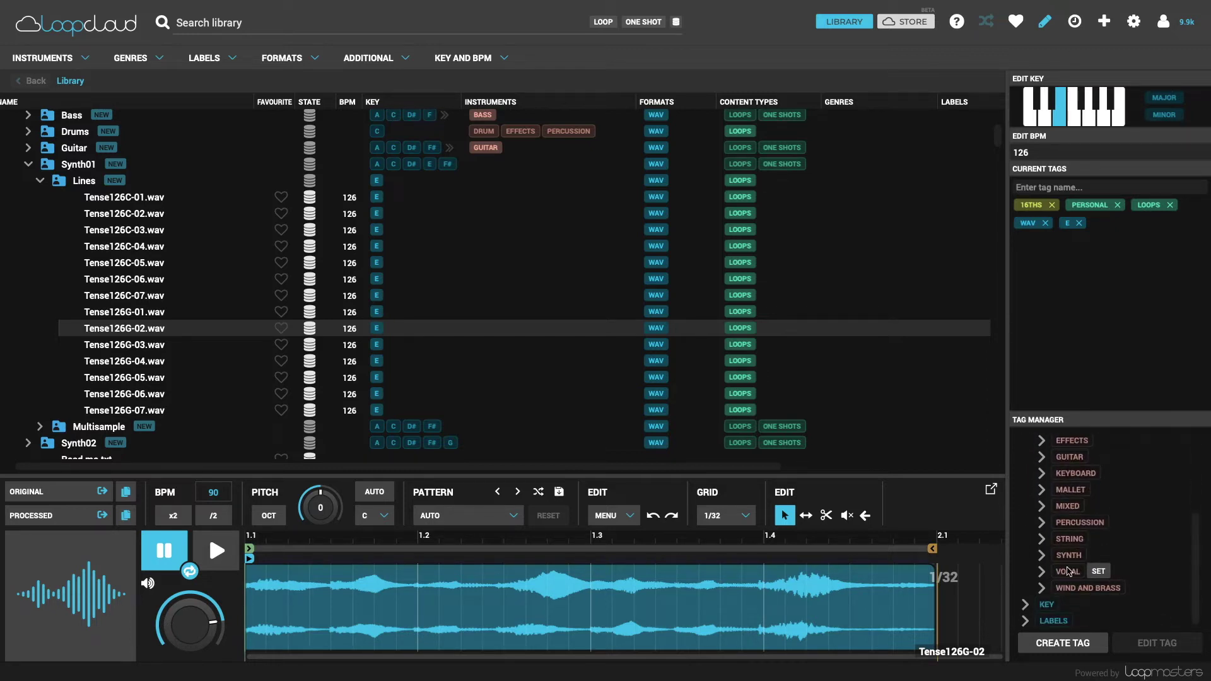
left_click(1041, 555)
scroll(1091, 530, "down", 3)
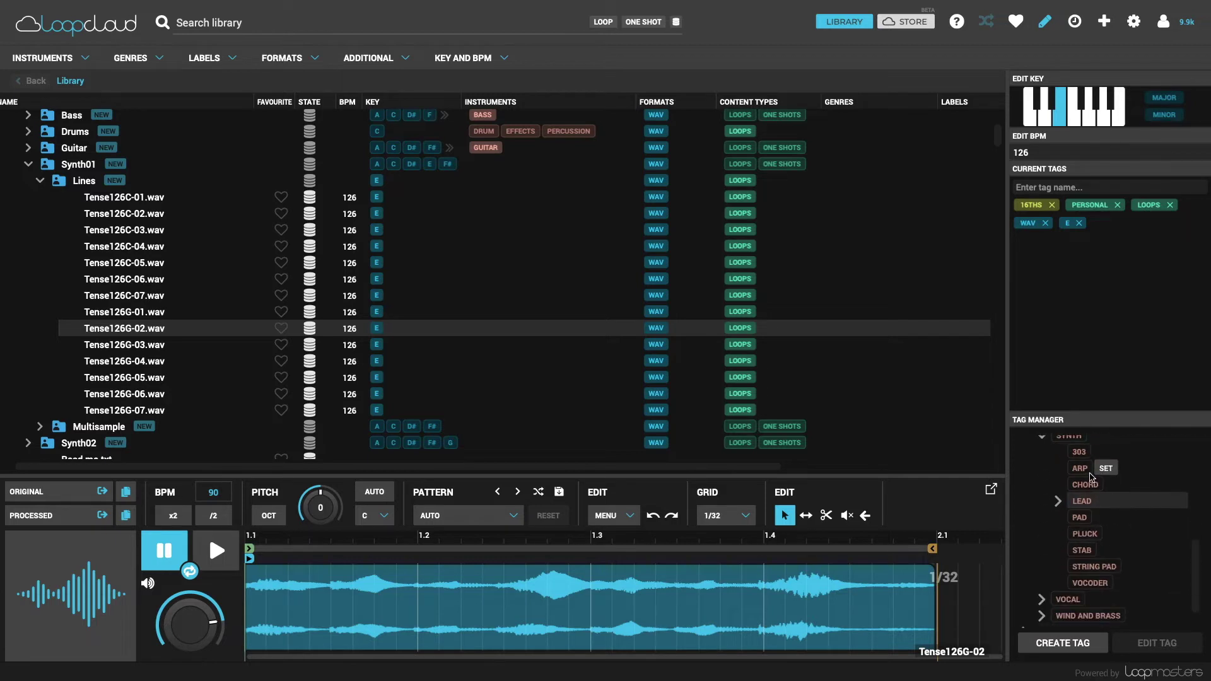
left_click(1106, 468)
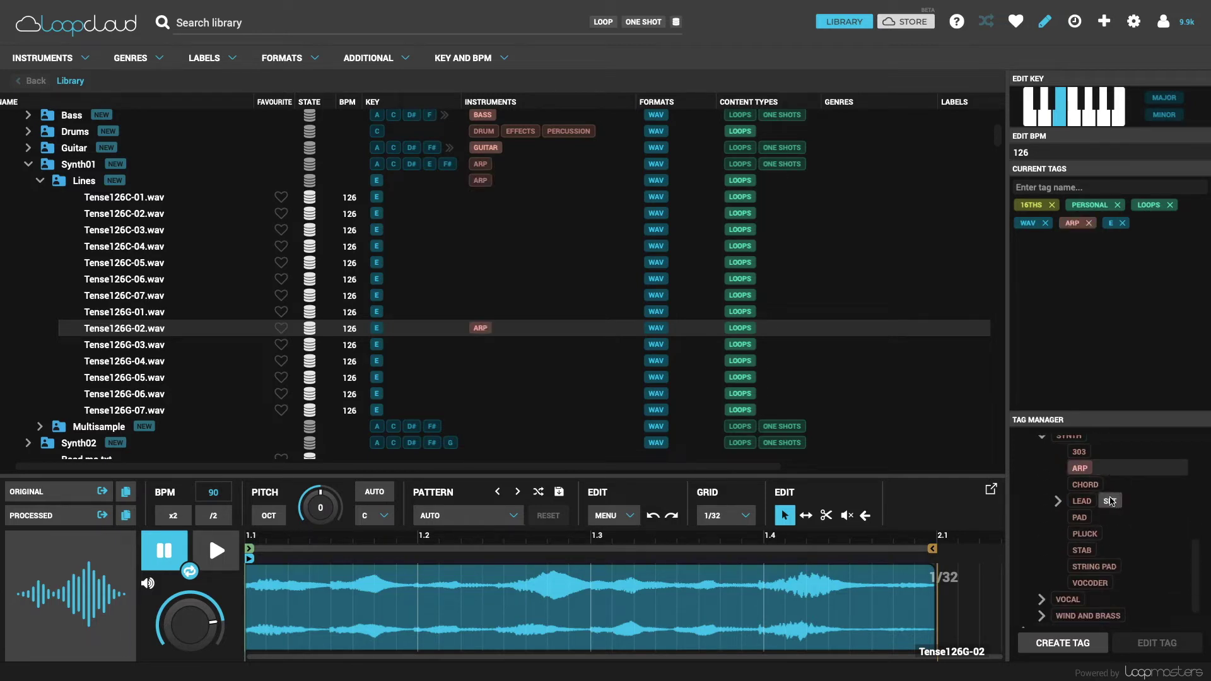
left_click(1109, 501)
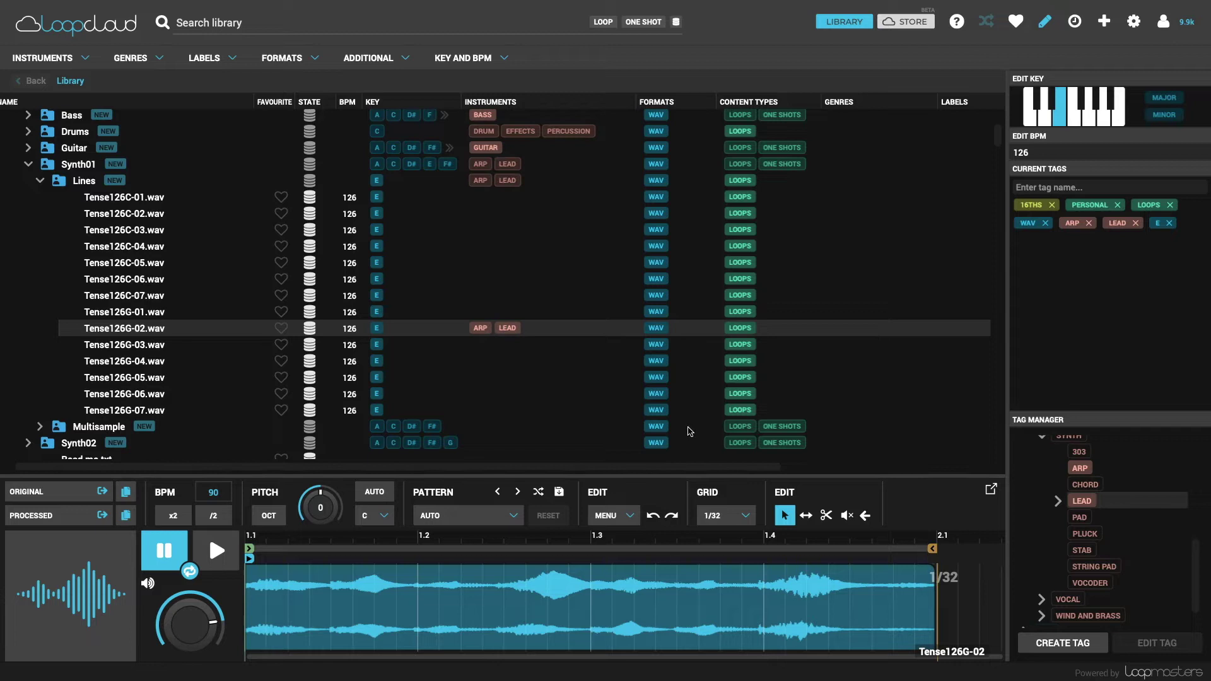
Apply ARP and LEAD to loops Tense126G-02 through G-07 and to the Lines folder
left_click(144, 412, "shift")
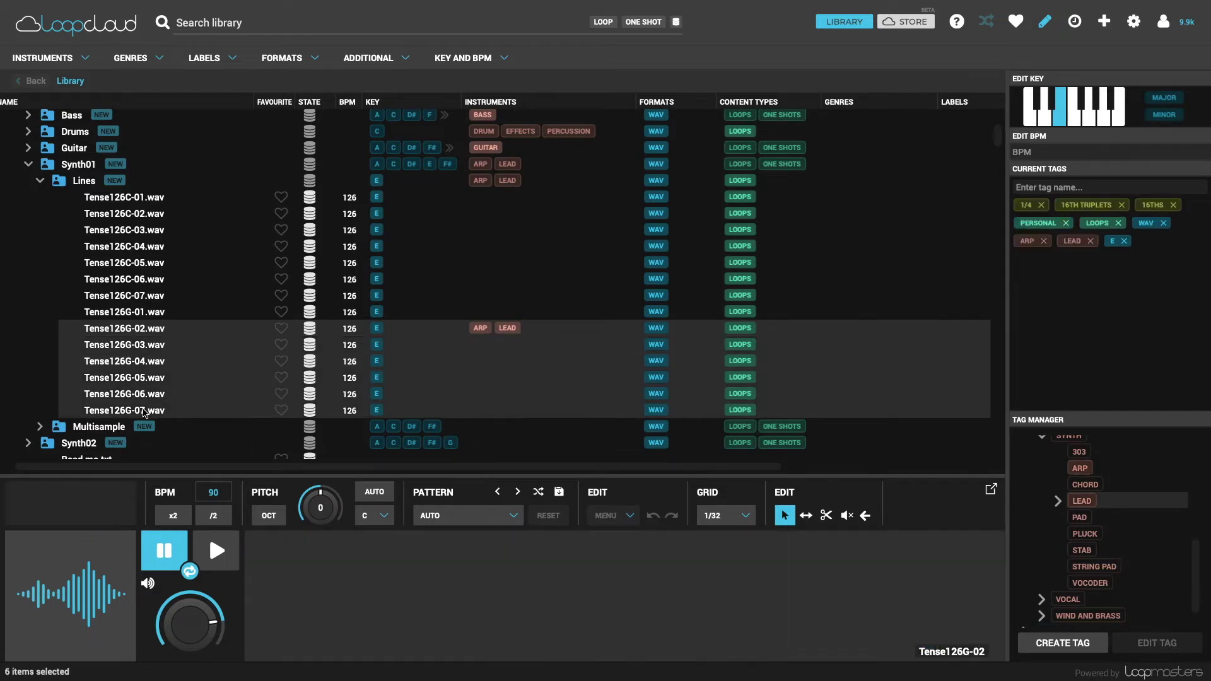
left_click(1106, 468)
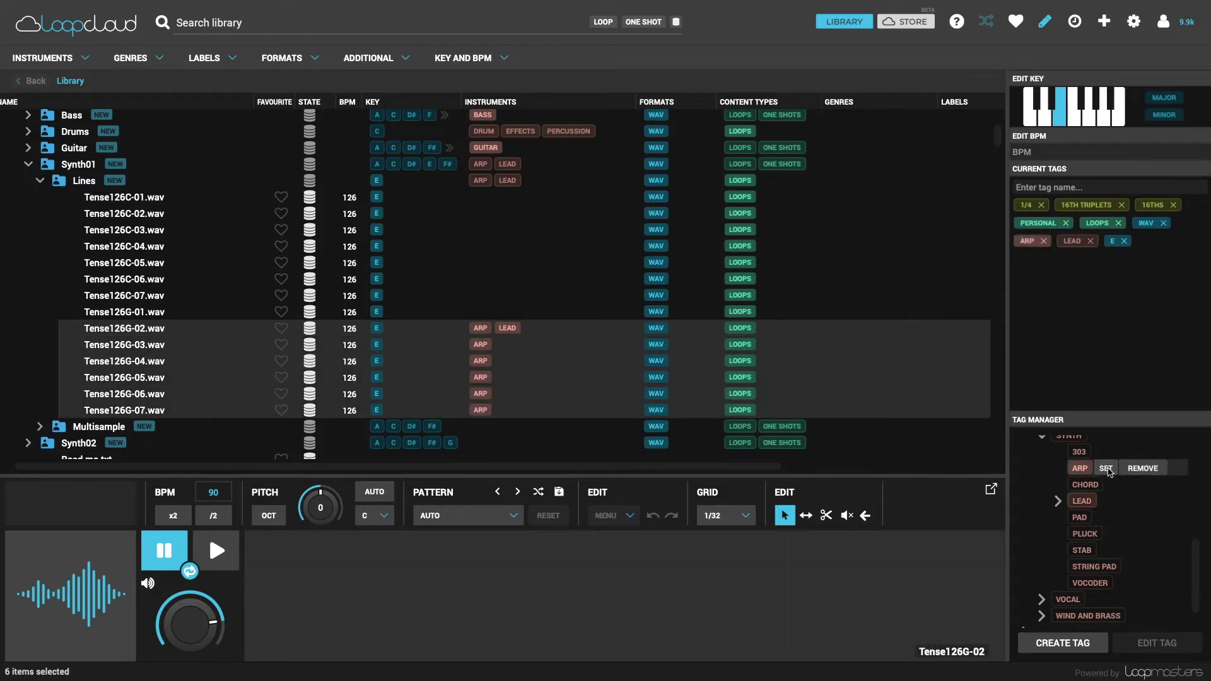
left_click(1108, 501)
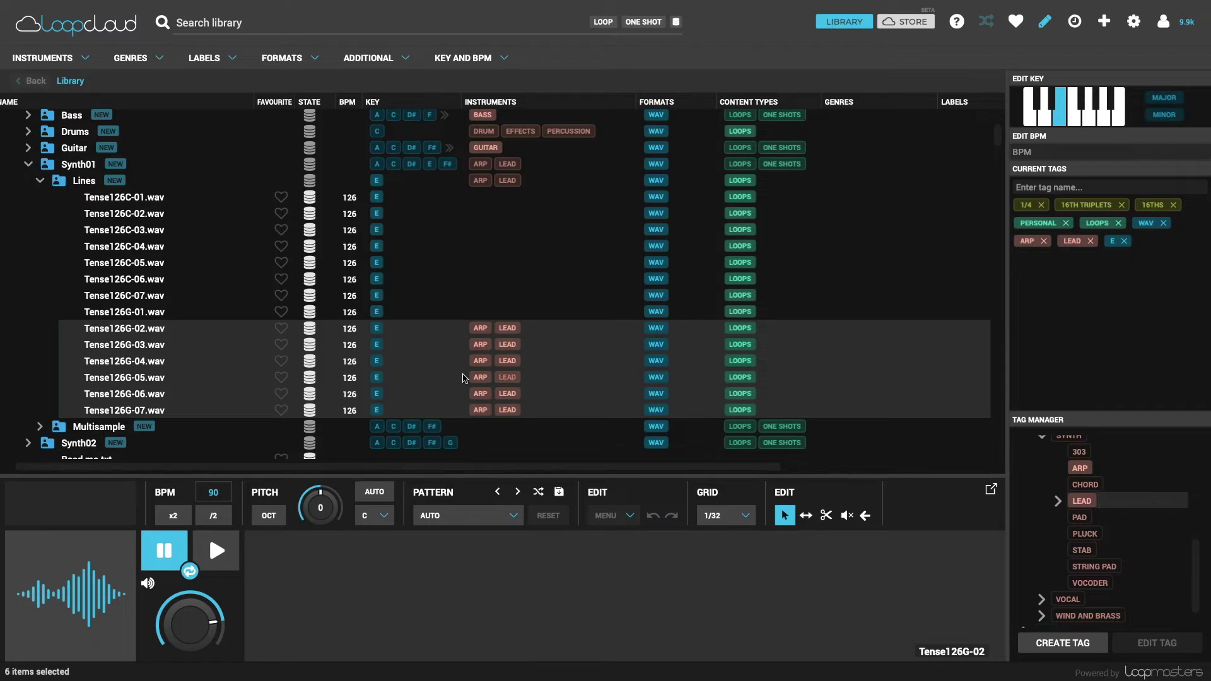
left_click(92, 184)
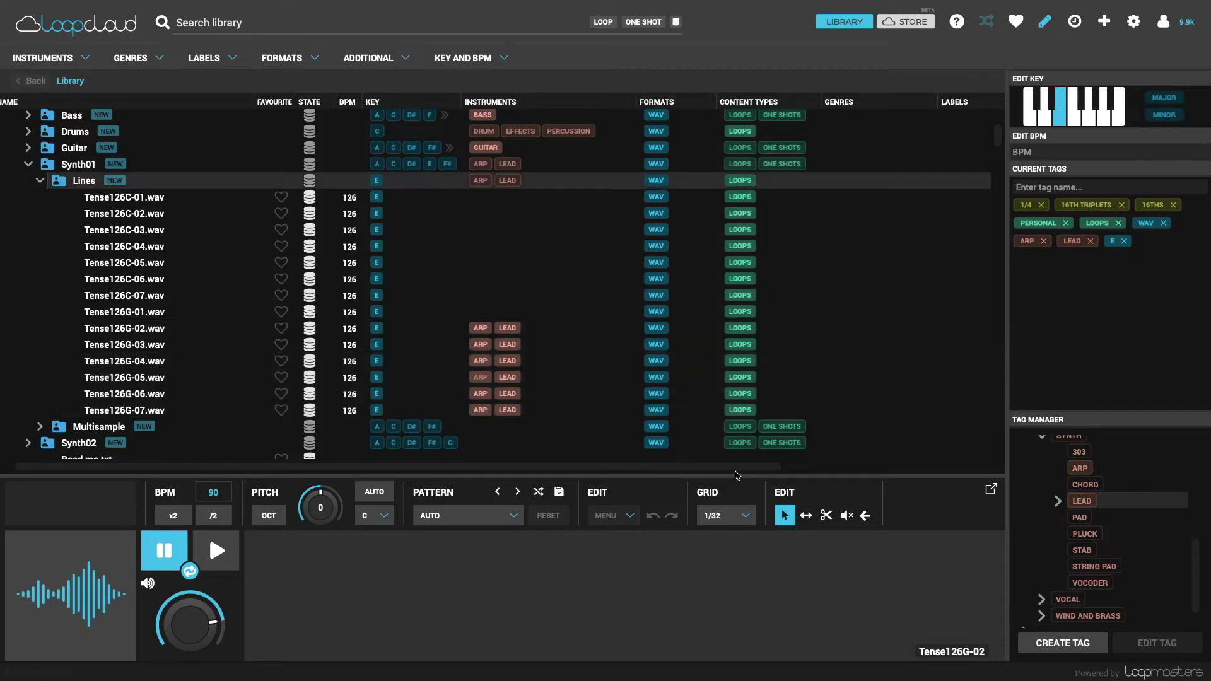
left_click(1114, 472)
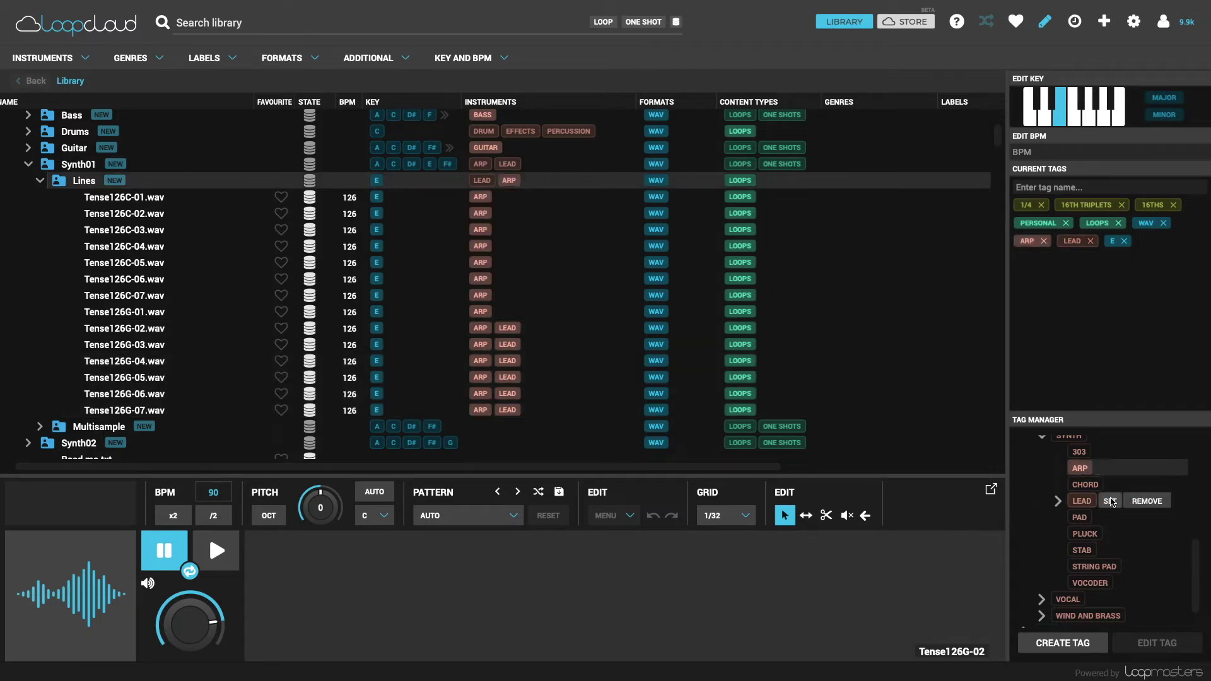
left_click(1110, 502)
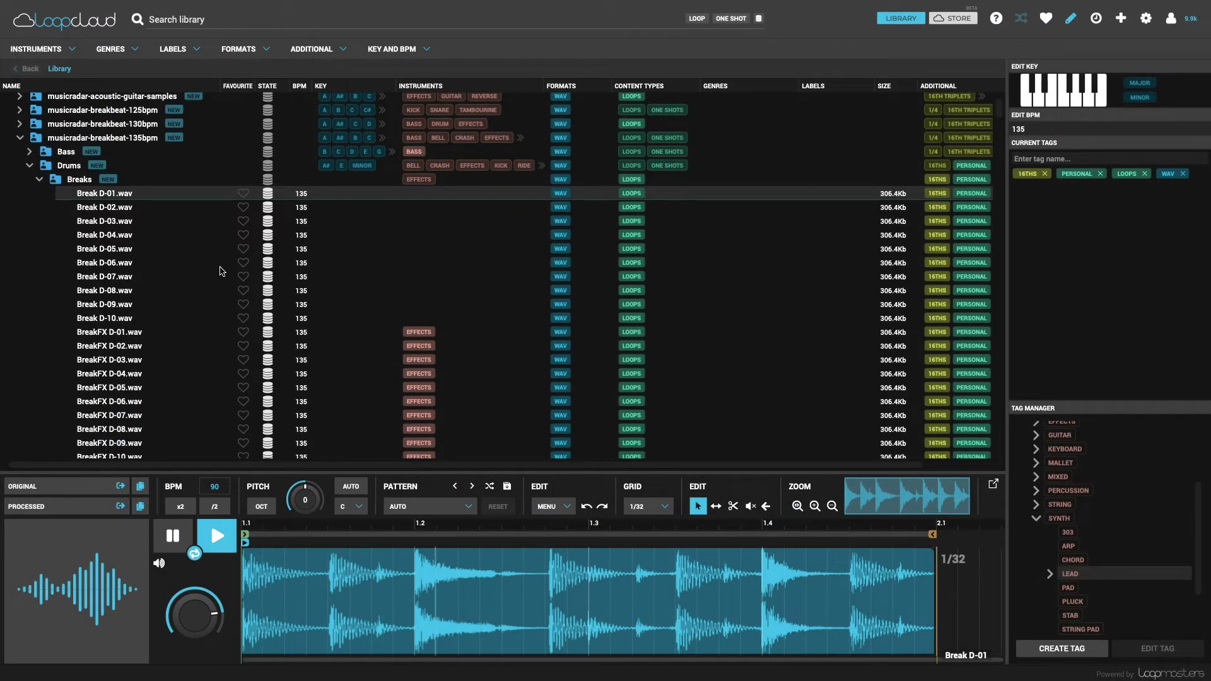
Select the 135bpm Breaks folder and add the DRUM tag by typing 'Drum' in Current Tags
left_click(82, 180)
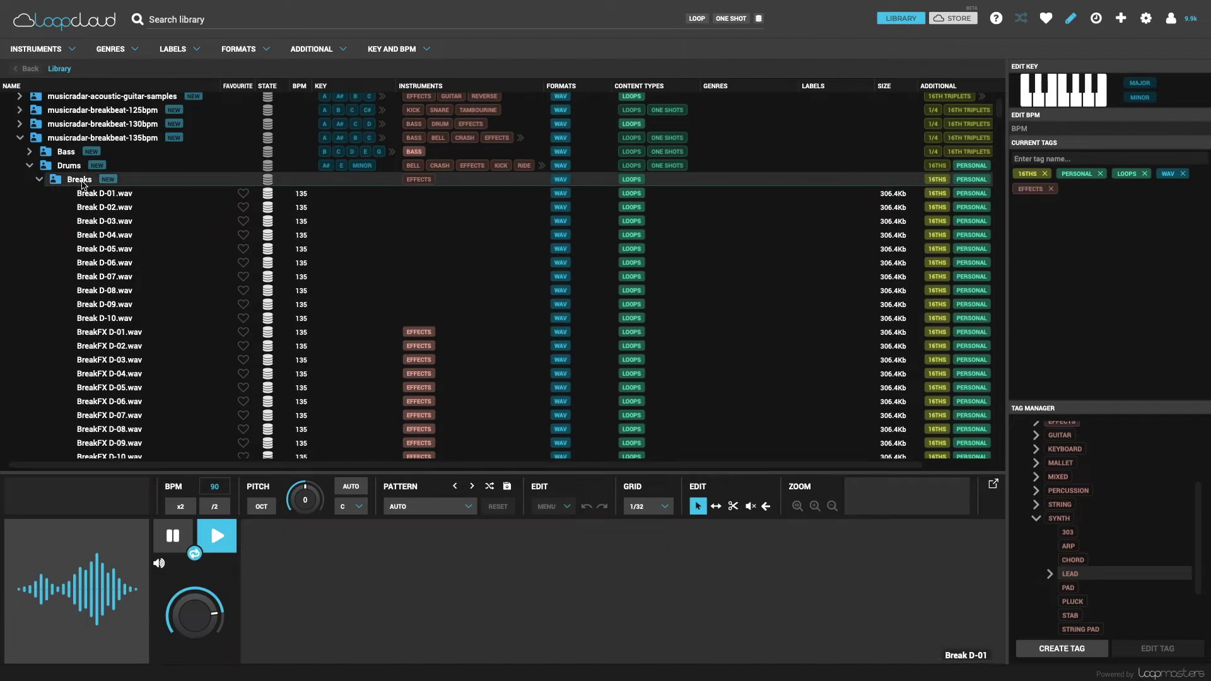
left_click(1053, 159)
type("Drum")
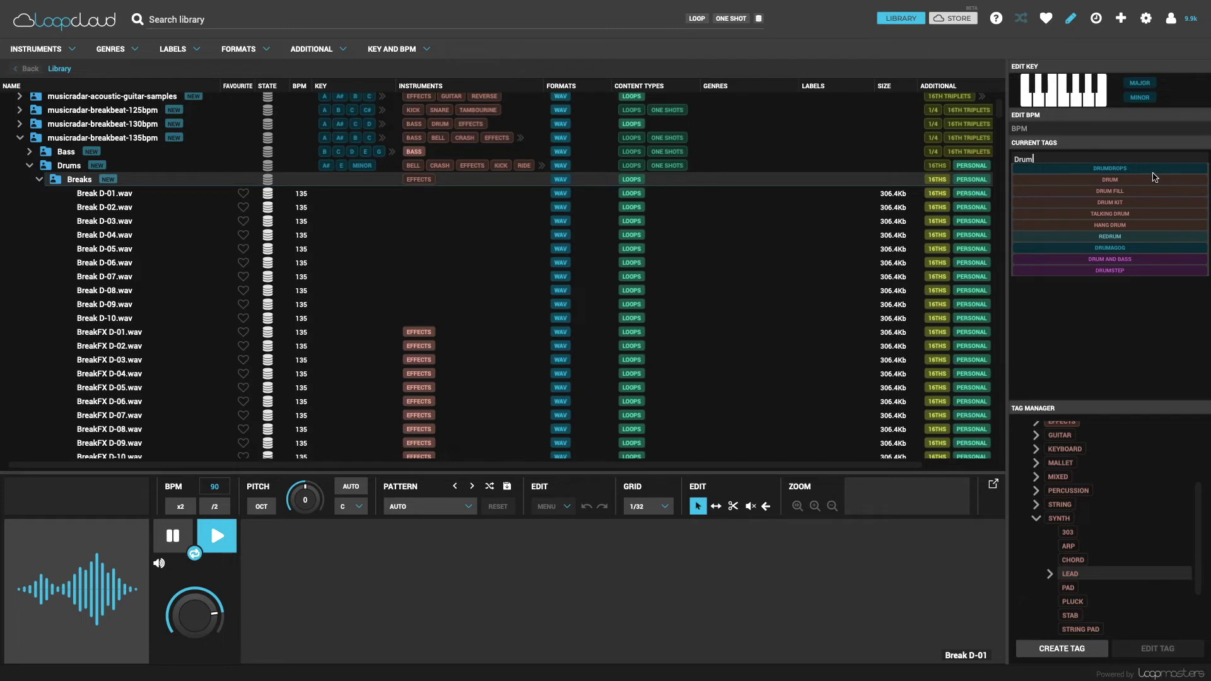
left_click(1109, 179)
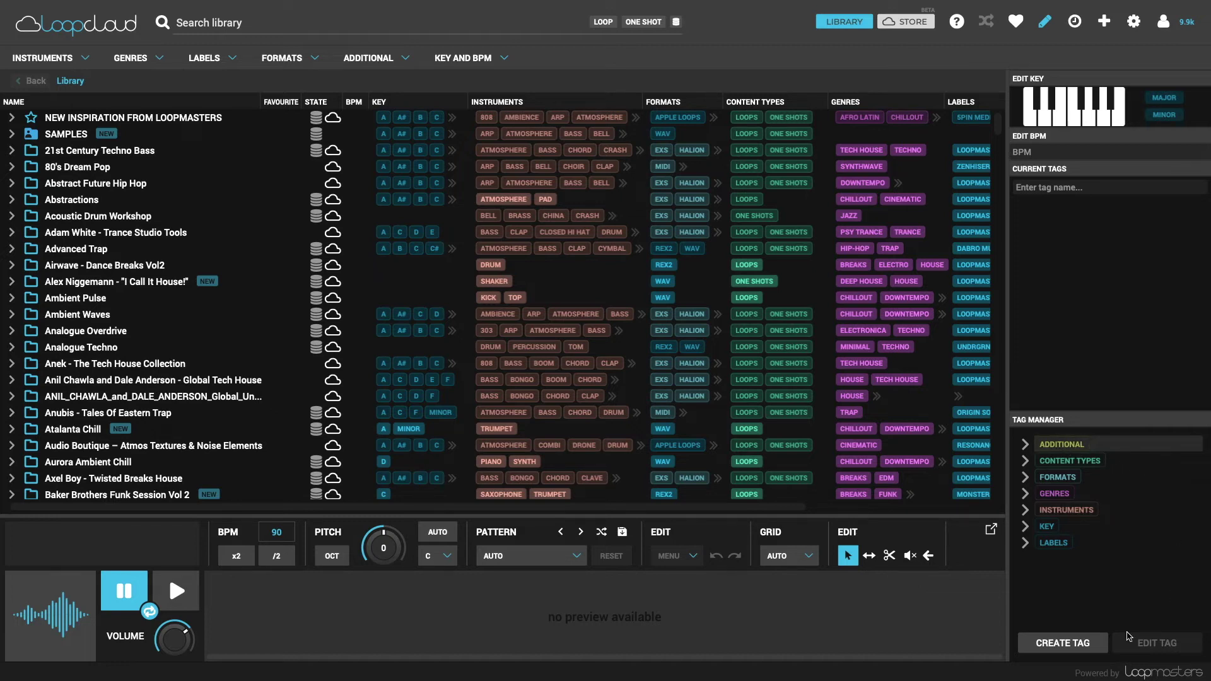
Use CREATE TAG to name a new tag PERSONAL, pick the teal-green swatch, and save
left_click(1072, 645)
left_click_drag(1128, 538, 980, 534)
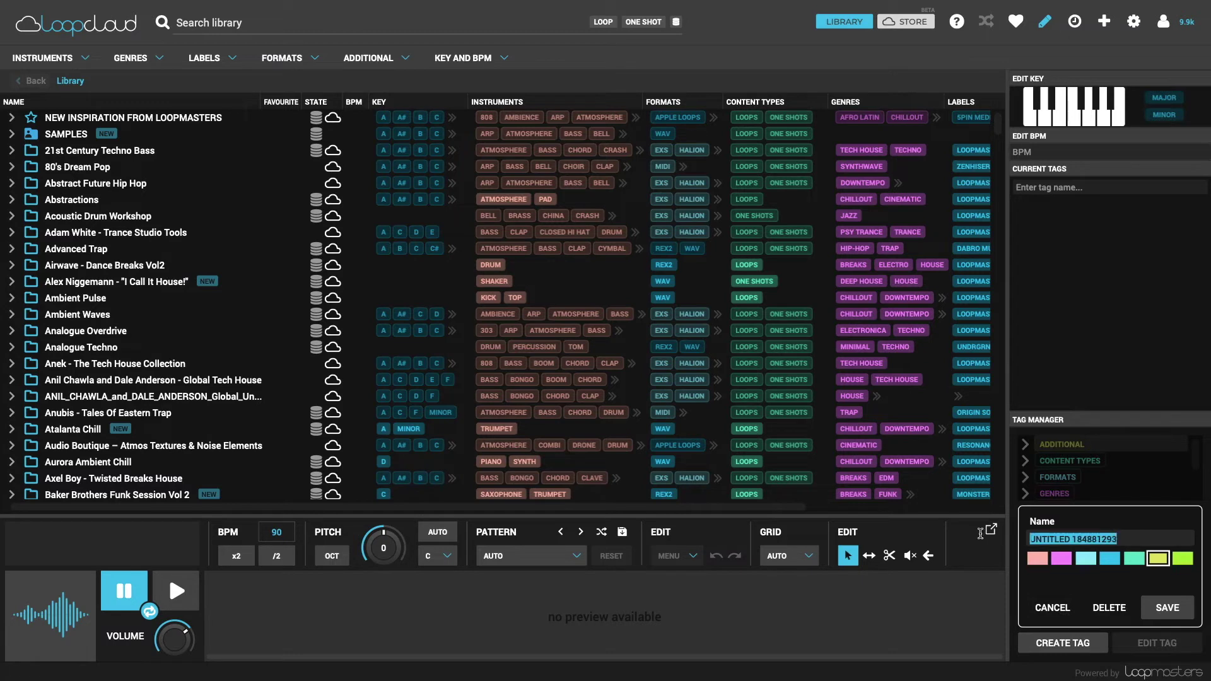
type("PERSONAL")
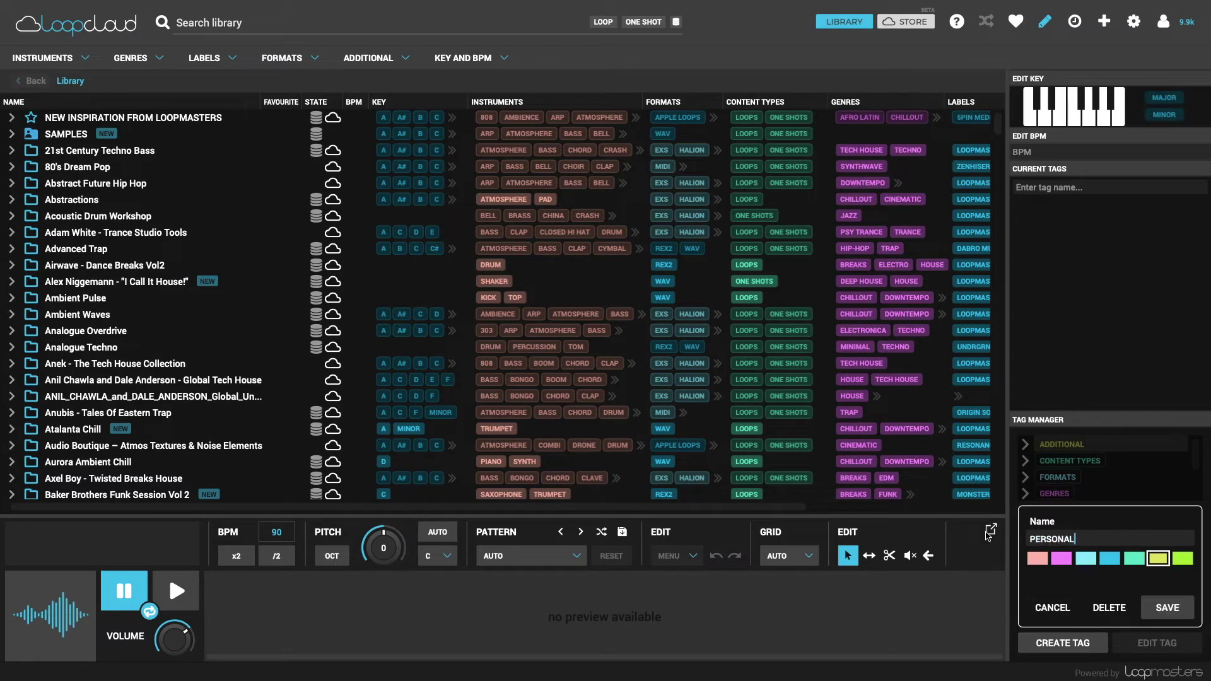
left_click(1140, 560)
left_click(1167, 607)
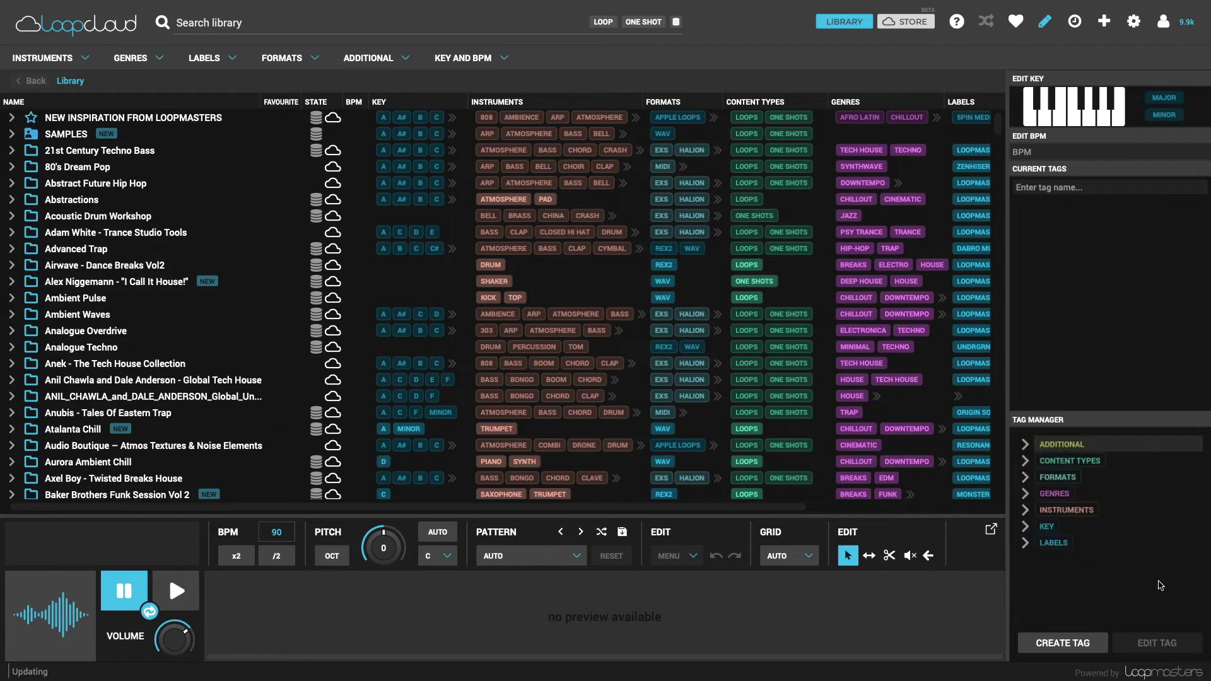
Set the ADDITIONAL tag PERSONAL on the whole SAMPLES folder, confirm the 1240-item warning, and expand SAMPLES
left_click(1026, 445)
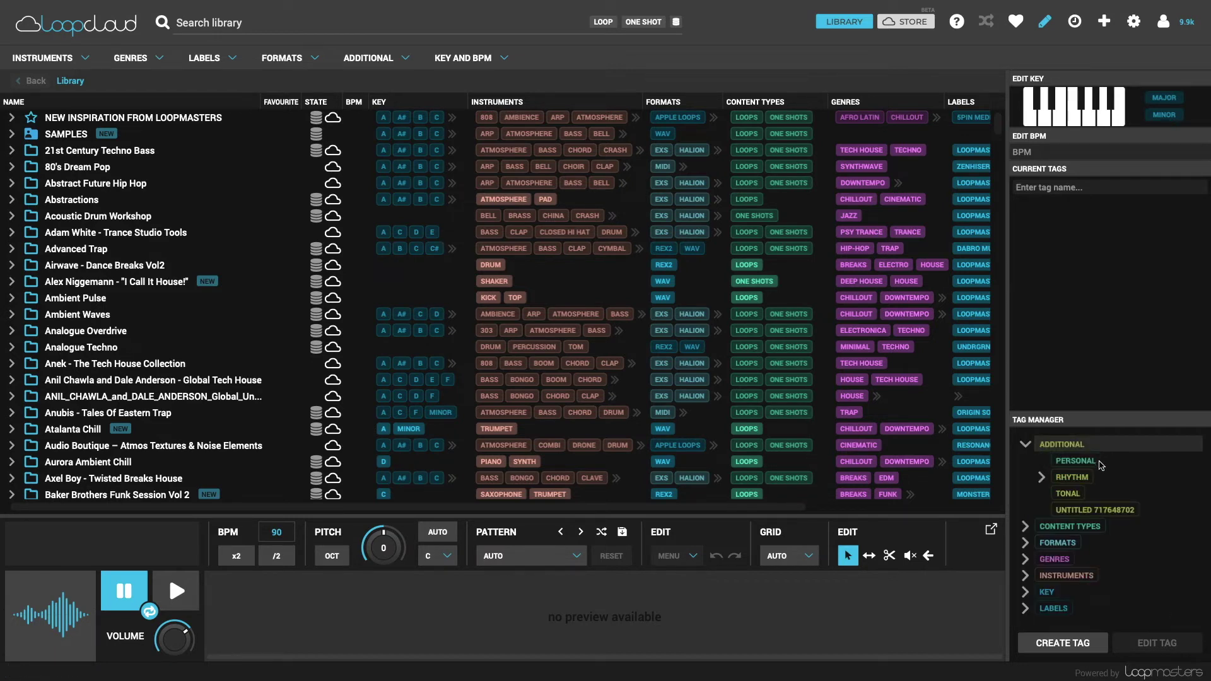
left_click(68, 140)
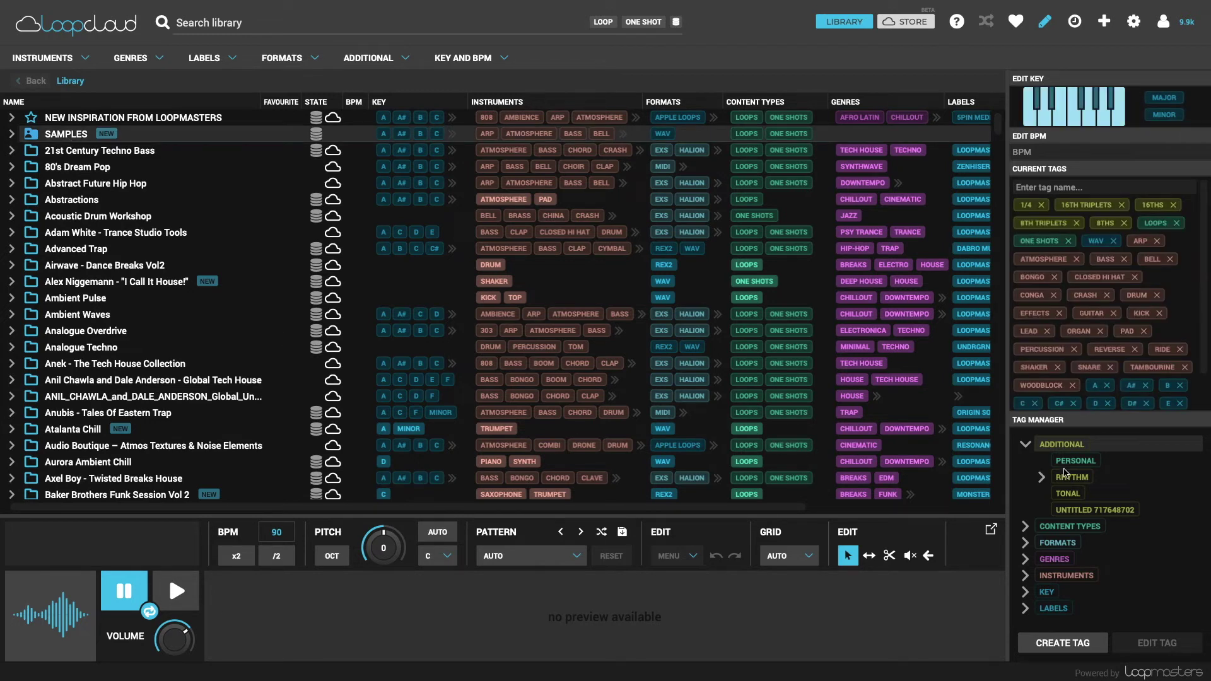
left_click(1114, 465)
left_click(1114, 464)
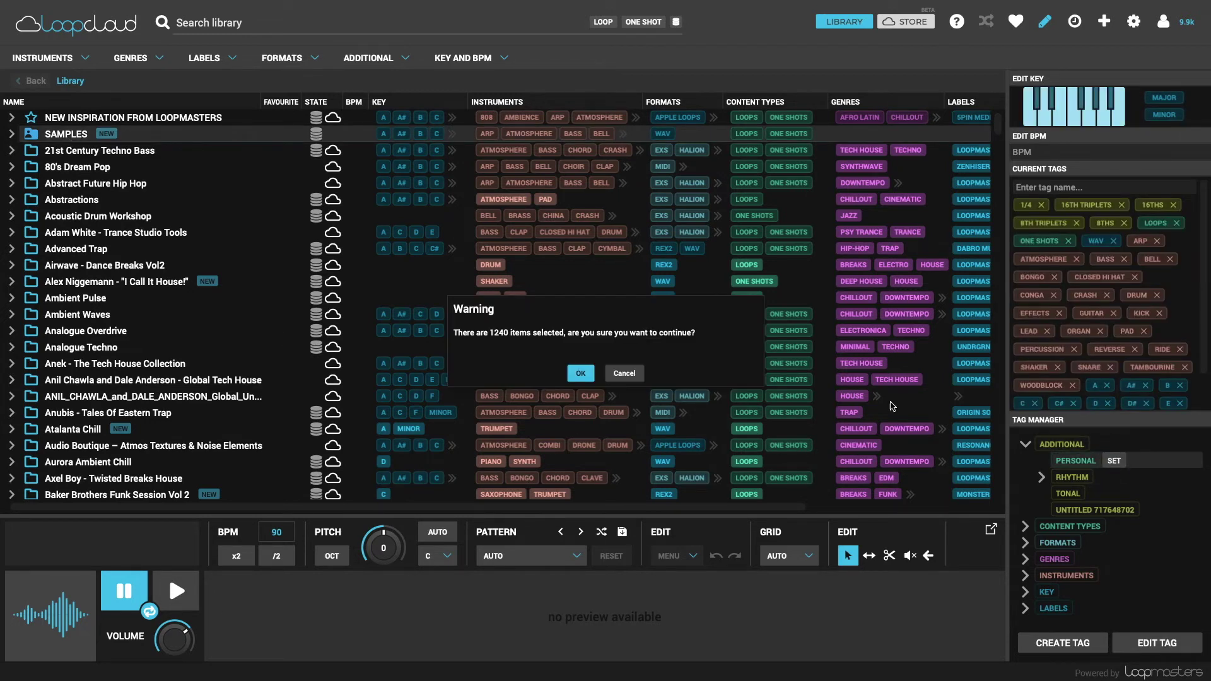
left_click(580, 374)
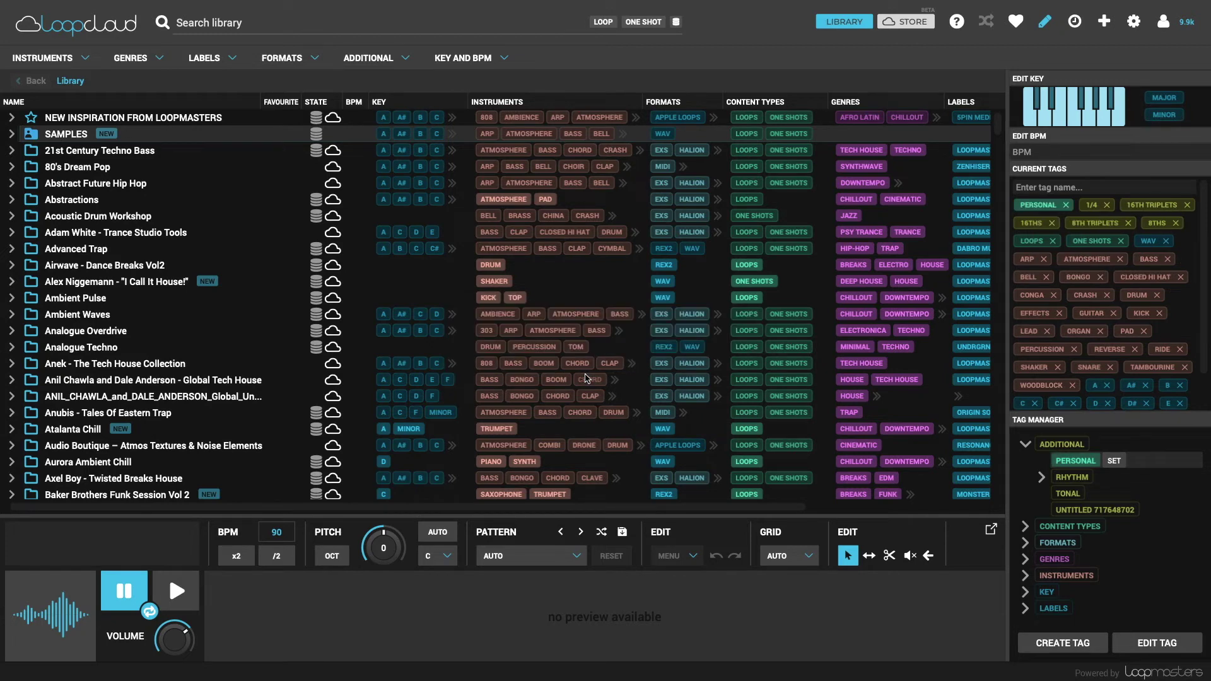
left_click(12, 134)
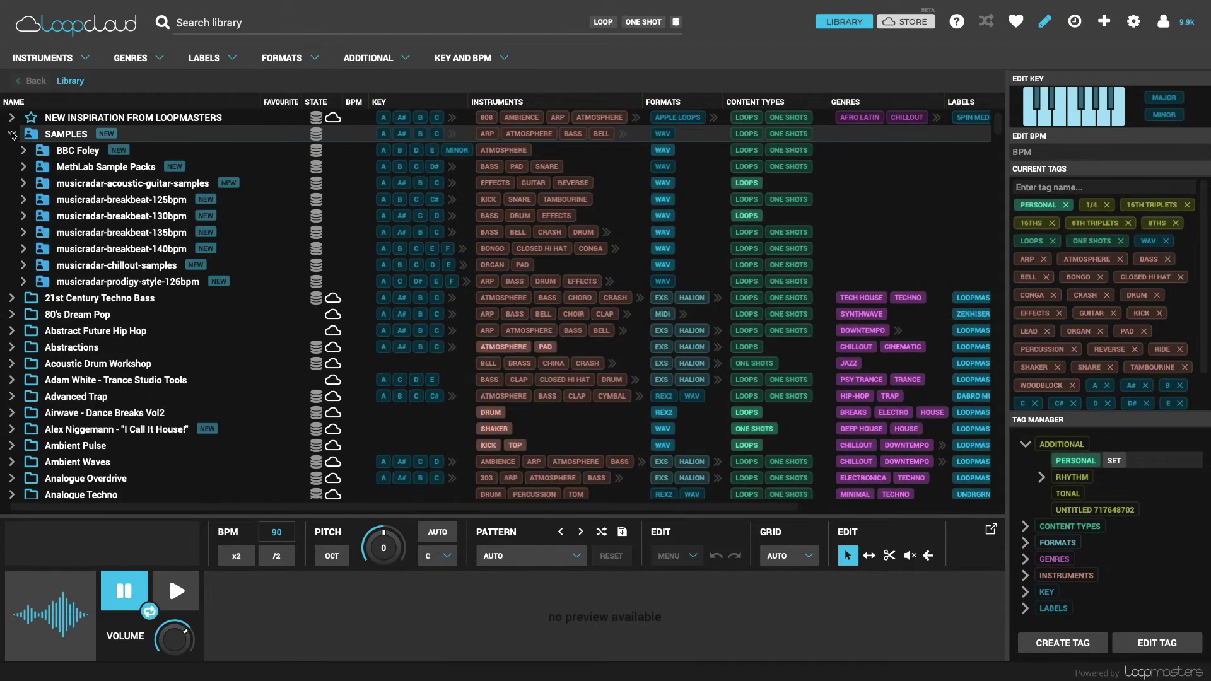
Filter results to PERSONAL-tagged loops (926) and preview the Mell Organ E and Mellorgan A Riff 08 loops
scroll(528, 266, "right", 4)
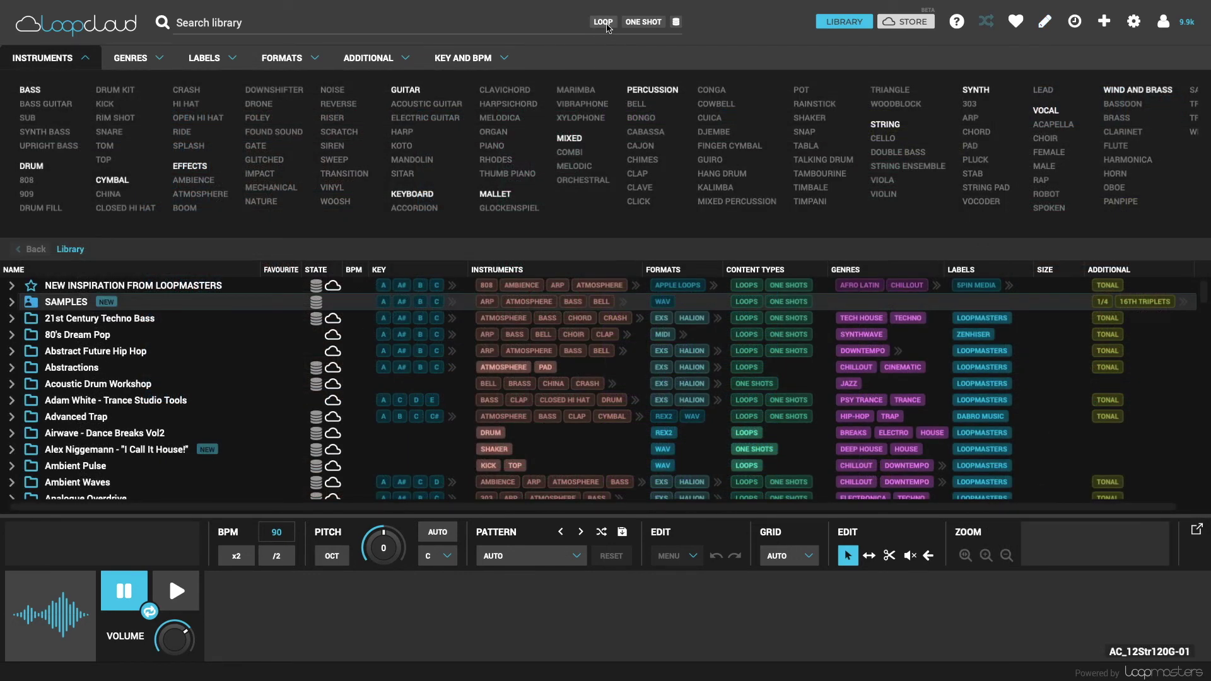
left_click(603, 22)
left_click(405, 83)
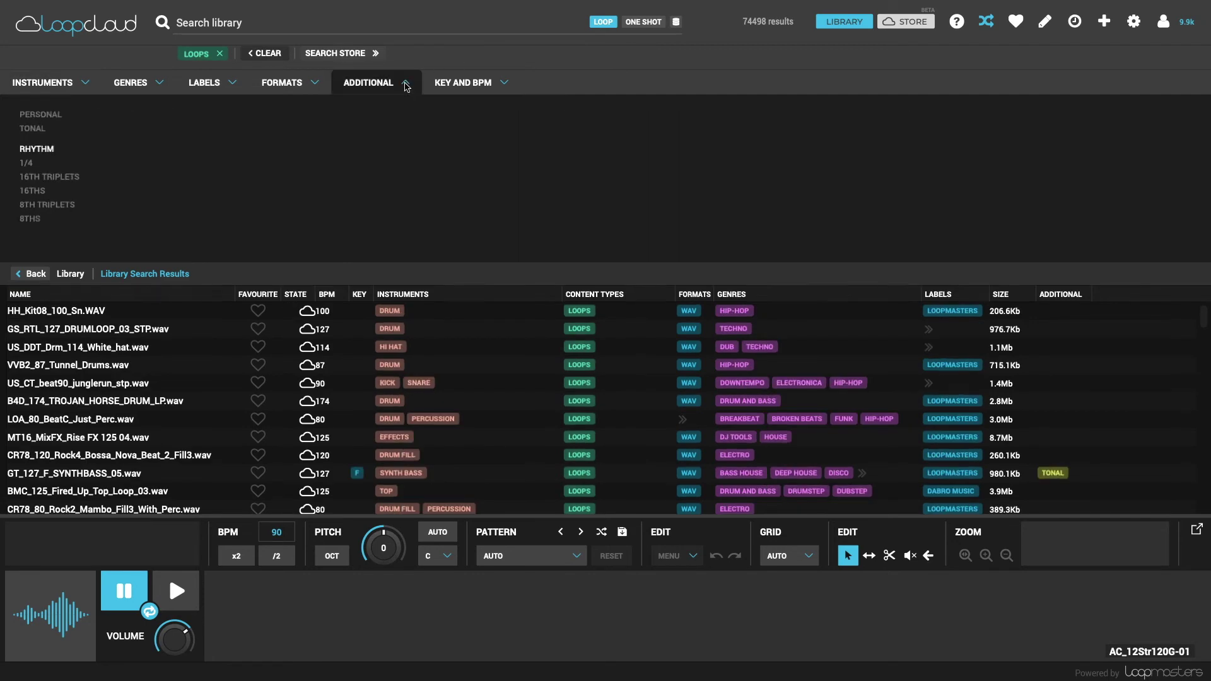
left_click(63, 120)
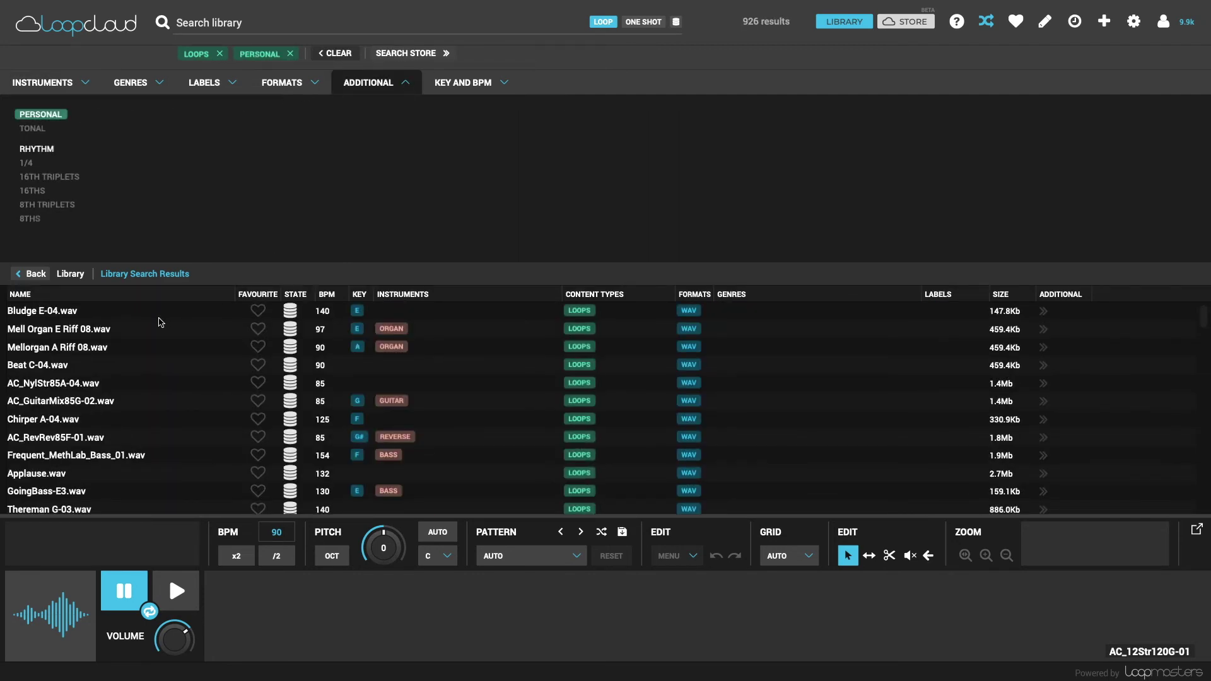
left_click(169, 331)
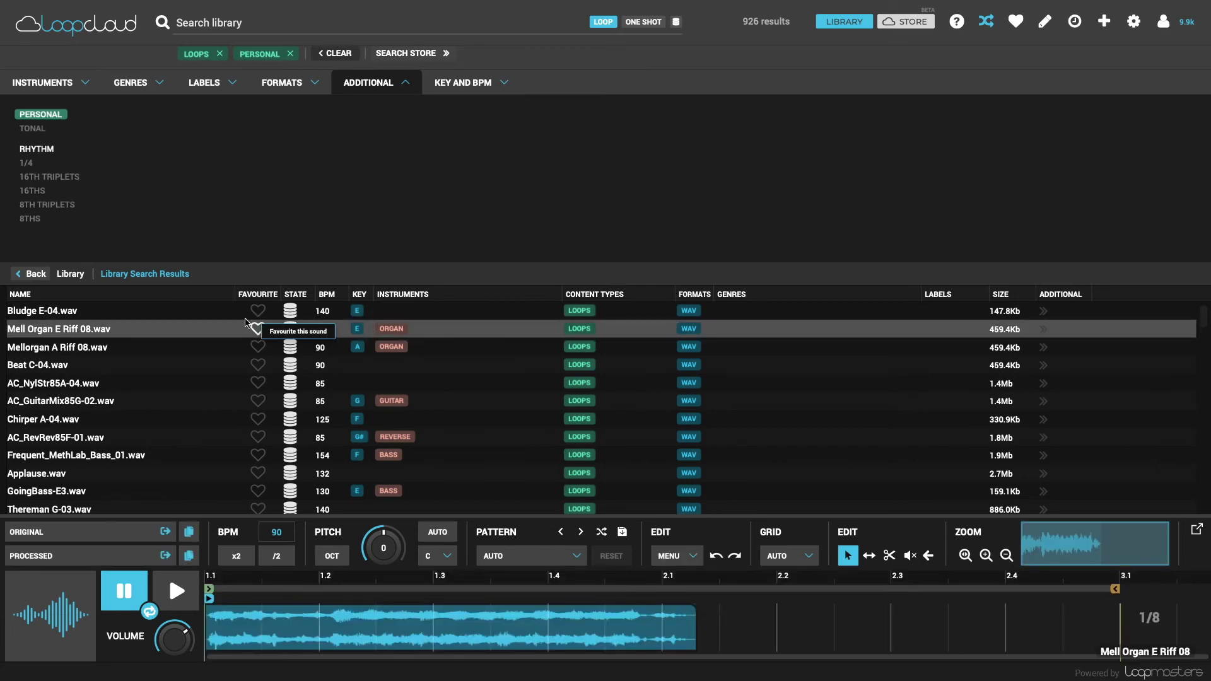
left_click(84, 347)
Load Beat C-04.wav, a 90 BPM loop, into the player for preview
left_click(60, 364)
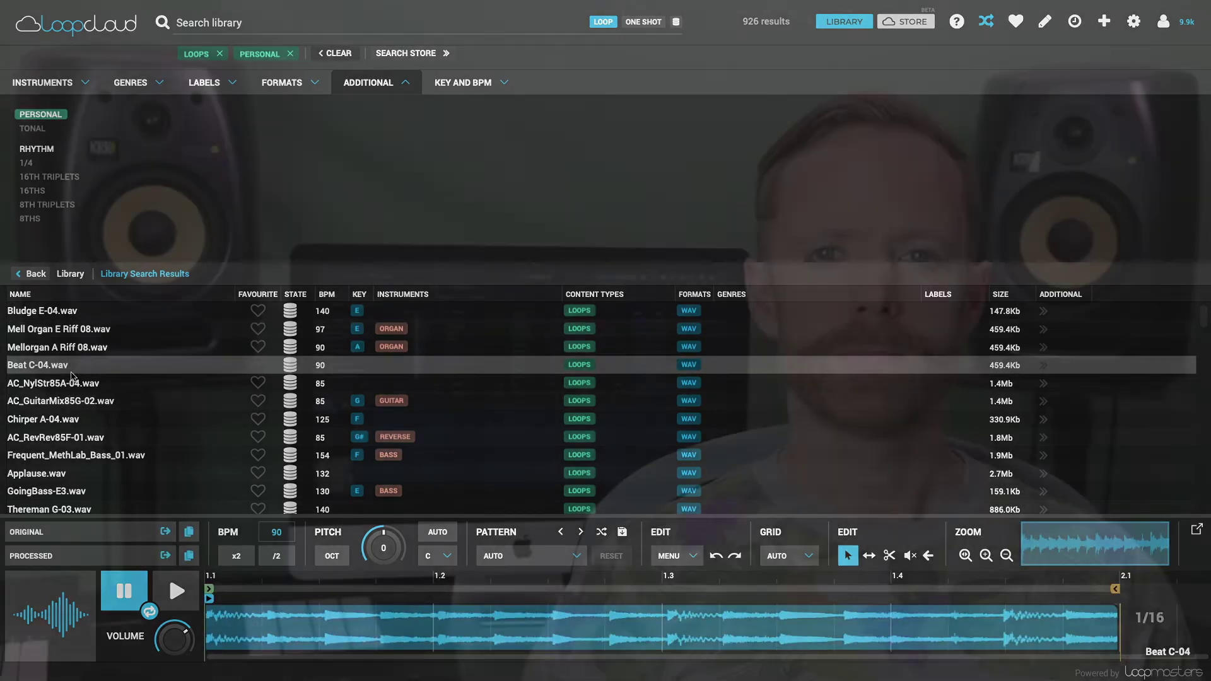